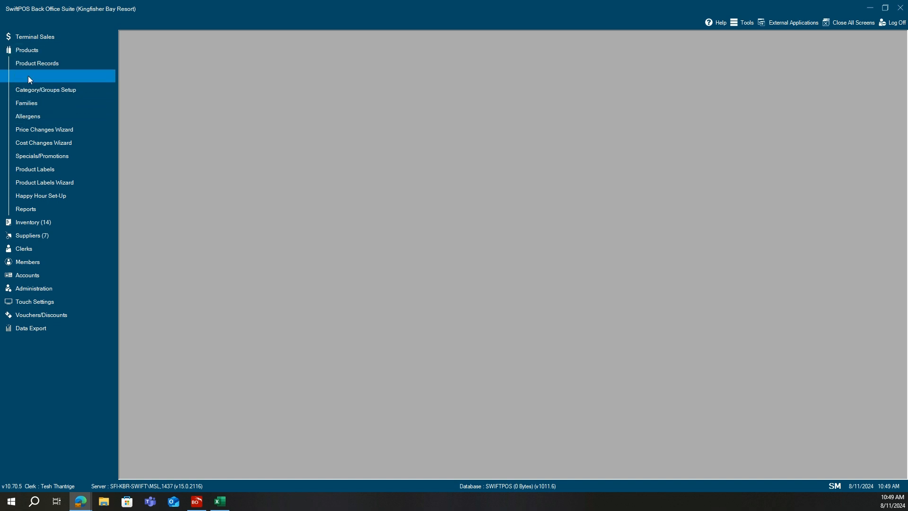
Step: Look through the transaction search, the terminal cash off list, and the Products and Inventory sections
click(53, 38)
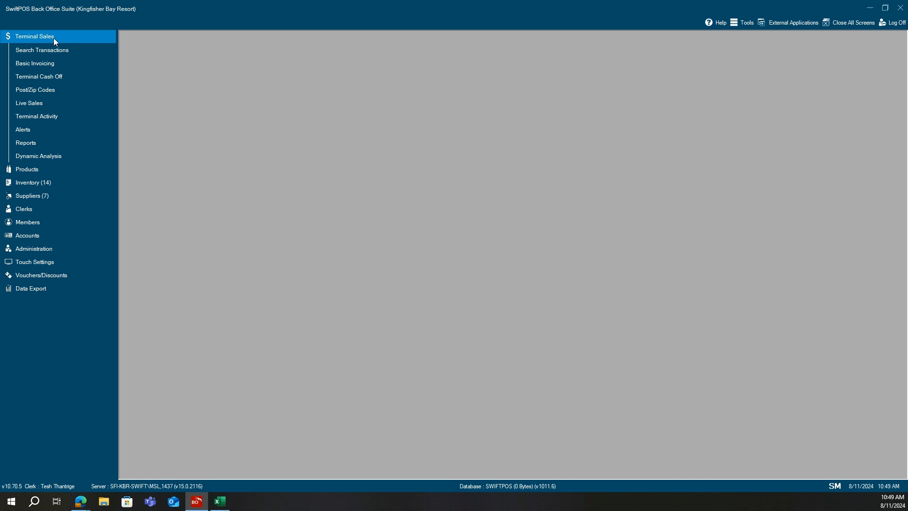
click(56, 50)
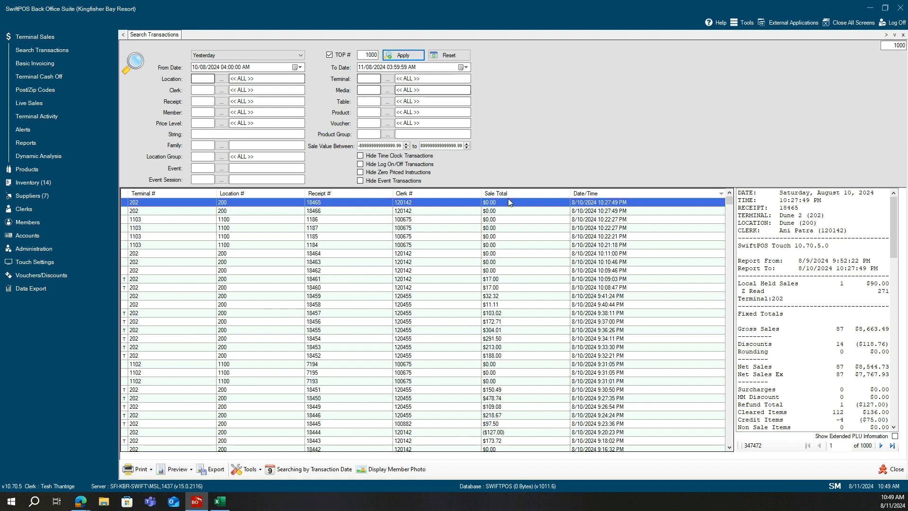
scroll(793, 309, down, 10)
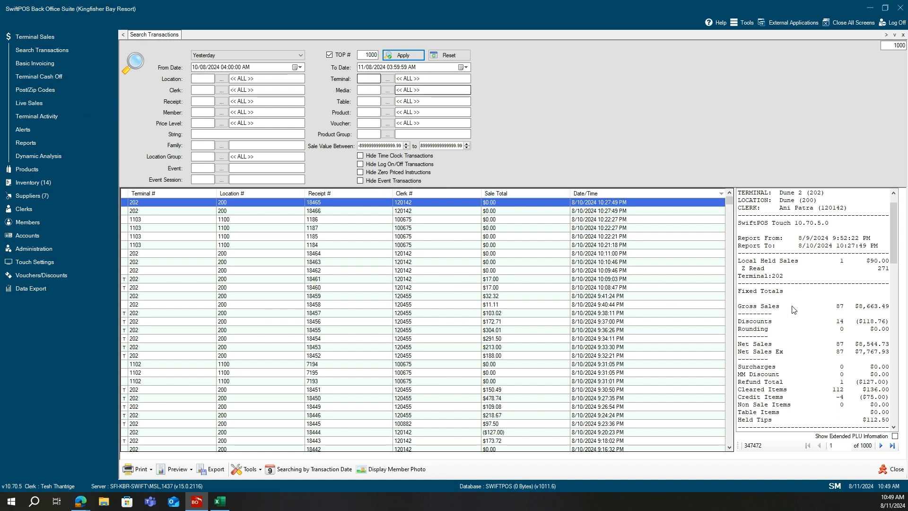
click(39, 74)
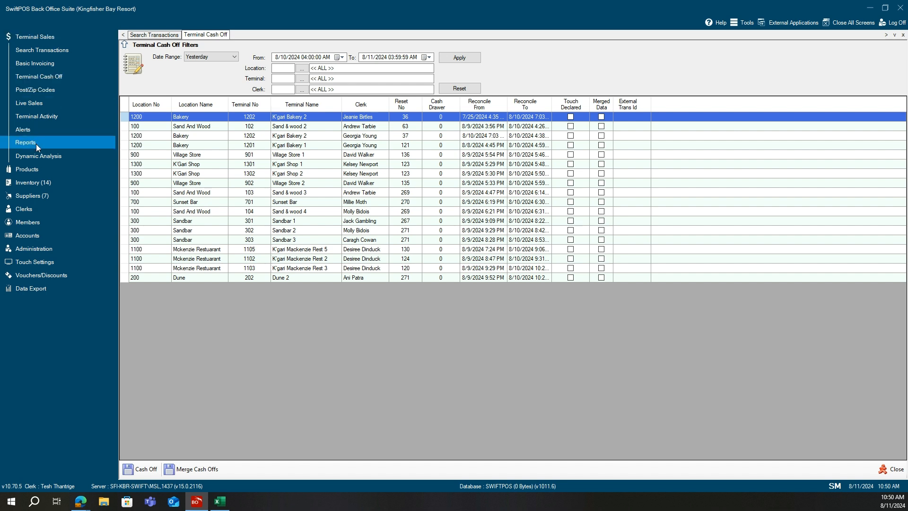
click(36, 171)
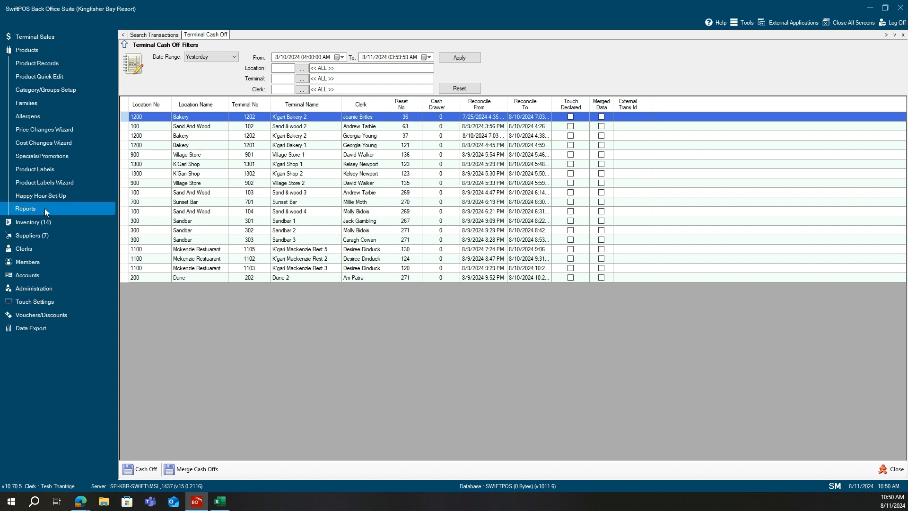
click(42, 225)
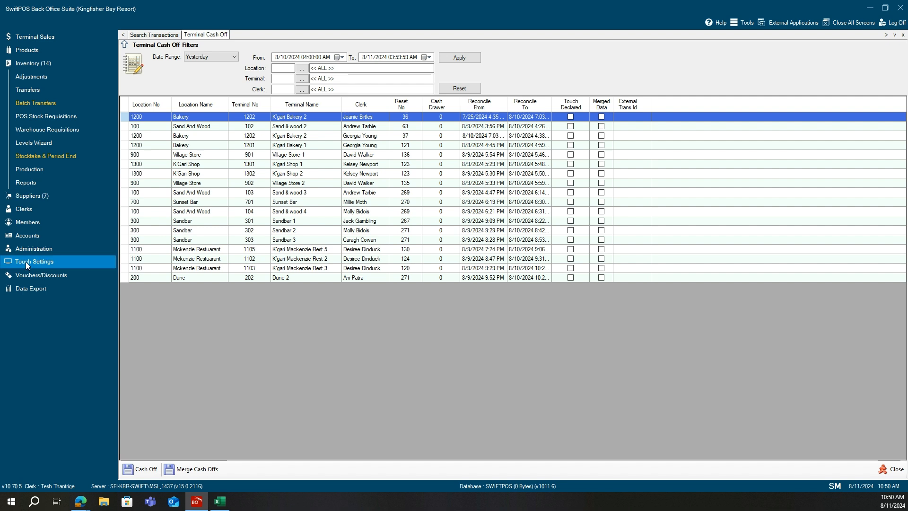
Step: Close the Terminal Cash Off and Search Transactions screens and open the Products reports
click(39, 46)
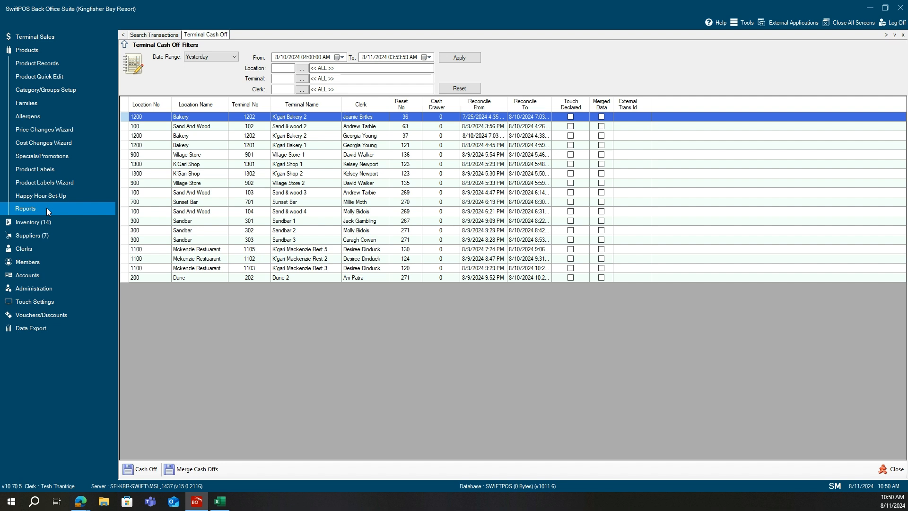
click(896, 471)
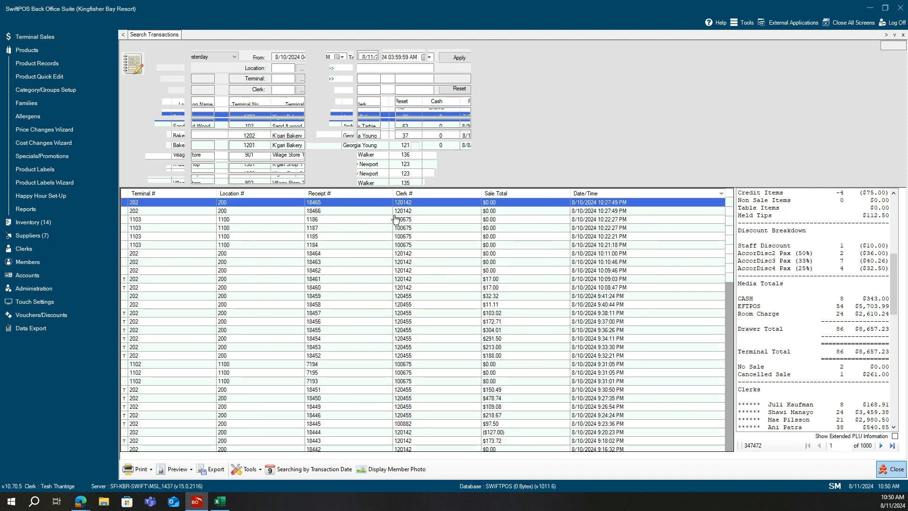
click(891, 469)
click(40, 210)
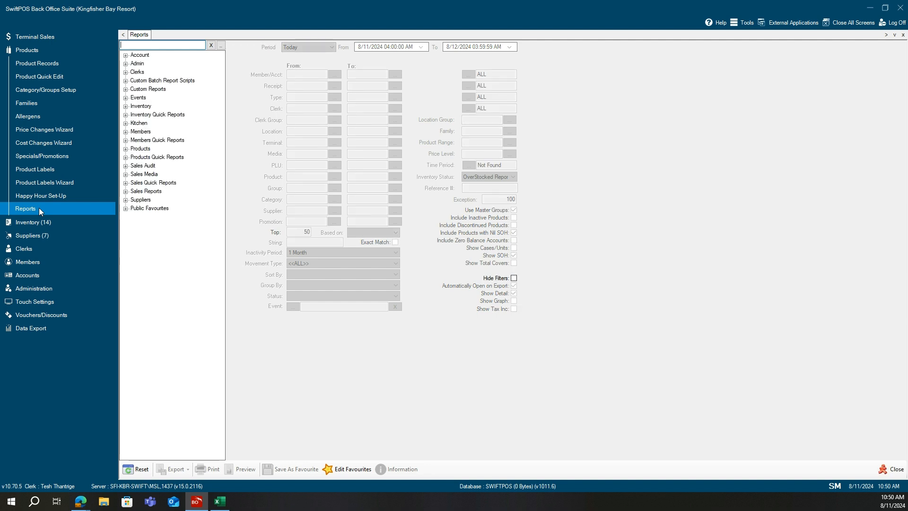
Step: Examine the reports available in the Account, Admin and Clerks categories
click(127, 43)
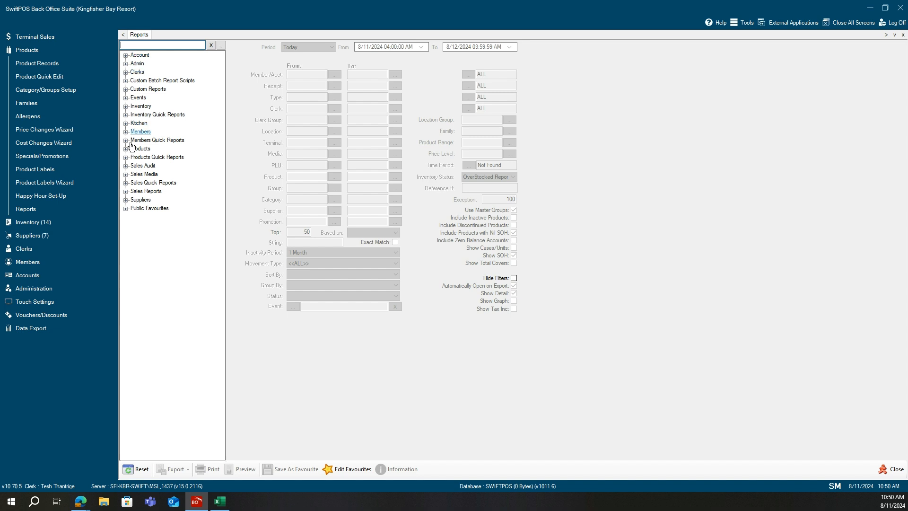
click(126, 56)
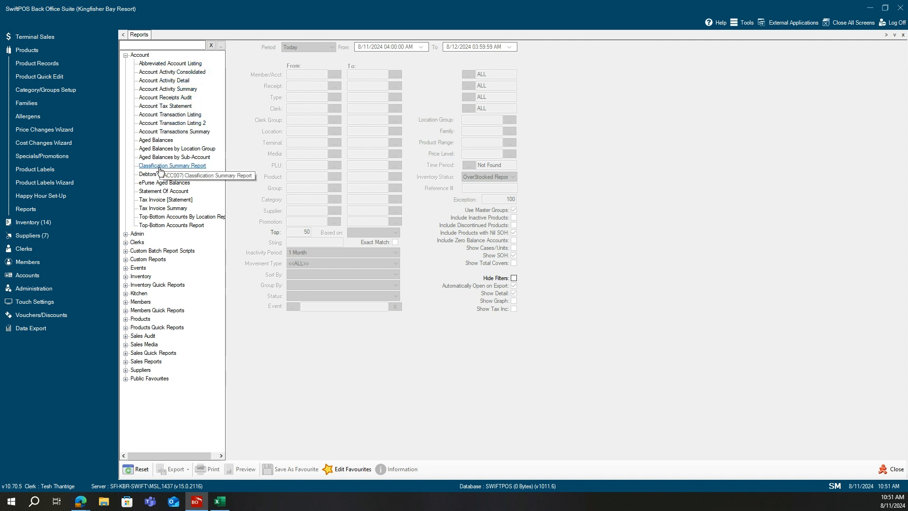
click(126, 235)
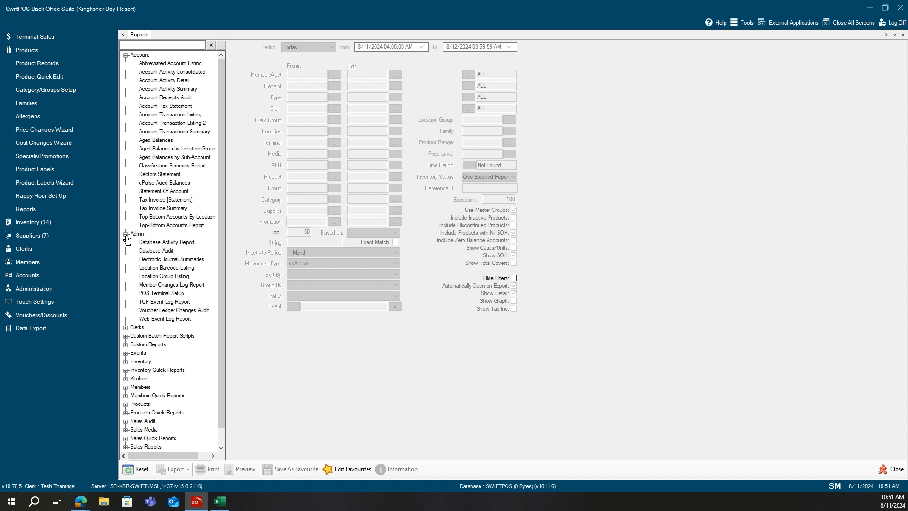
click(126, 234)
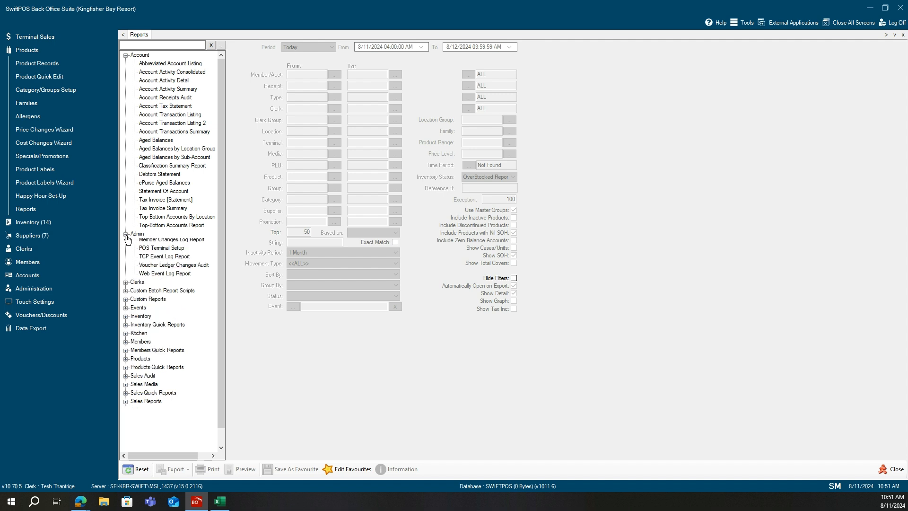
click(126, 55)
click(125, 72)
click(126, 72)
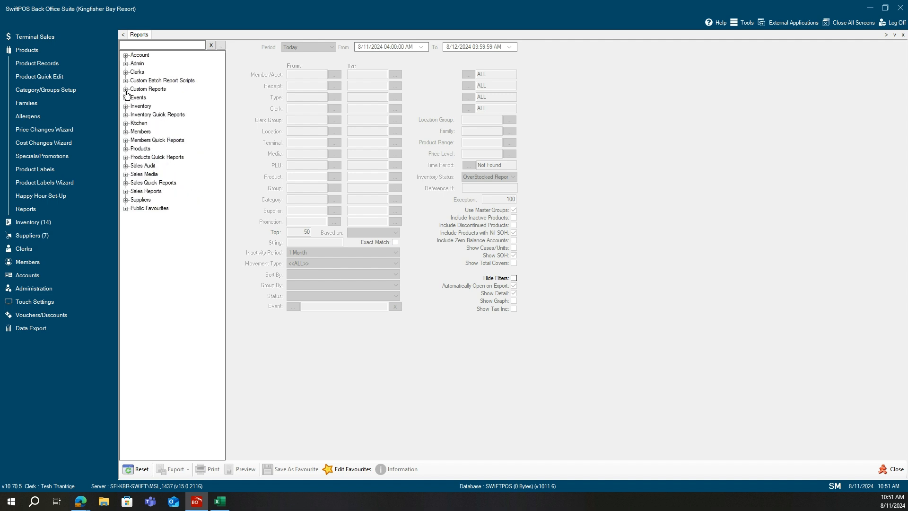
Step: Examine the reports available under Custom Reports, Events, Inventory and Inventory Quick Reports
click(126, 89)
scroll(141, 127, down, 3)
scroll(141, 127, up, 3)
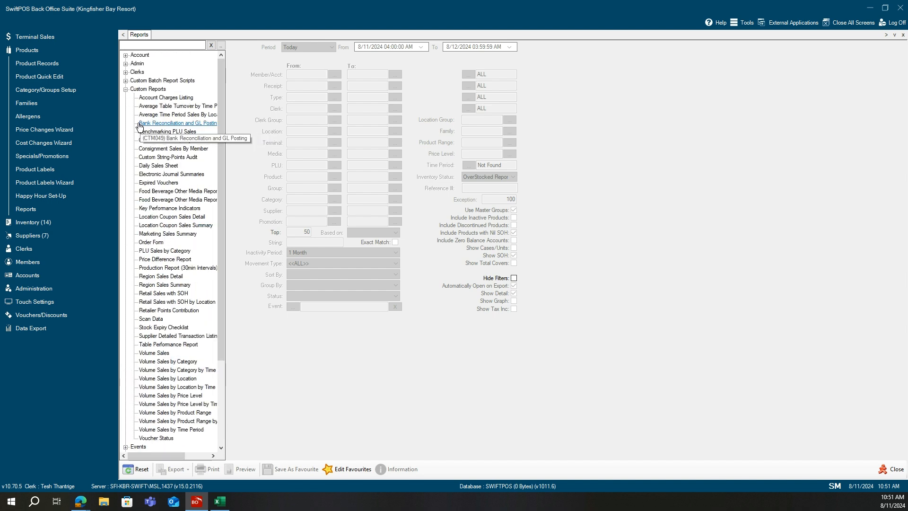
click(126, 89)
click(126, 98)
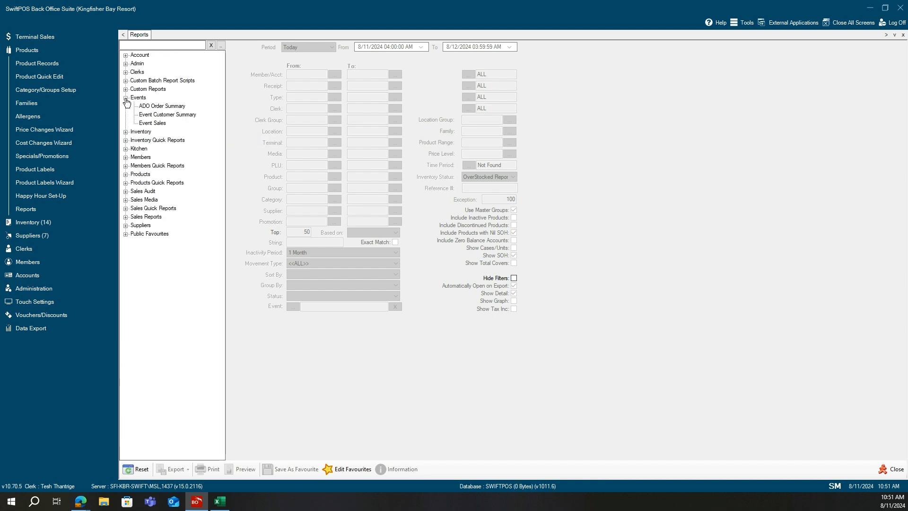
click(126, 131)
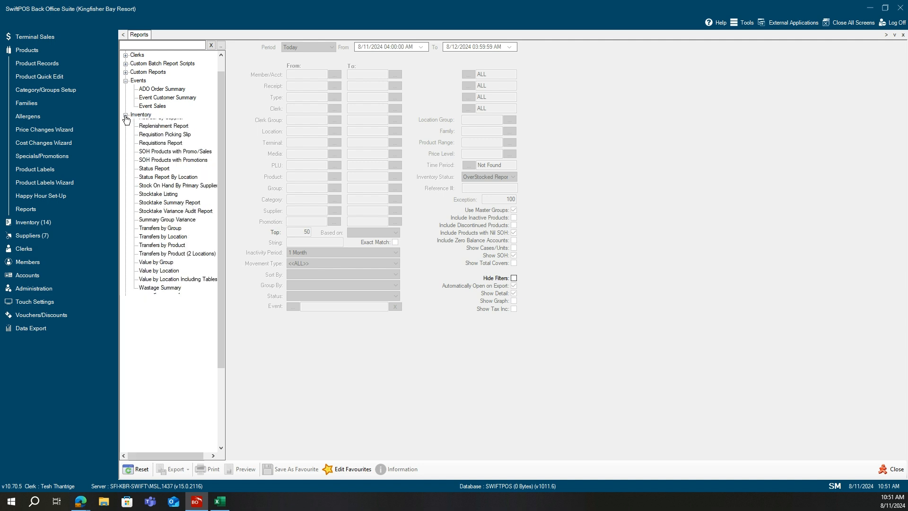
click(126, 131)
click(126, 97)
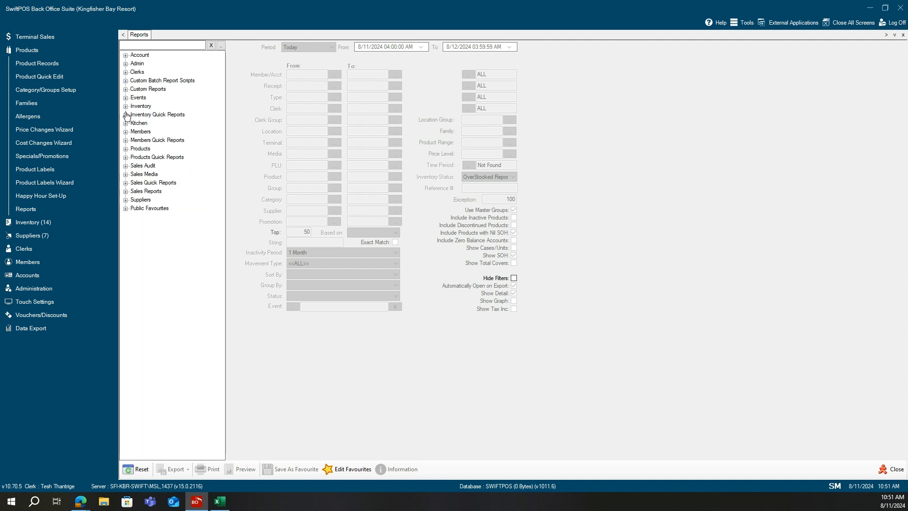
click(126, 115)
click(126, 115)
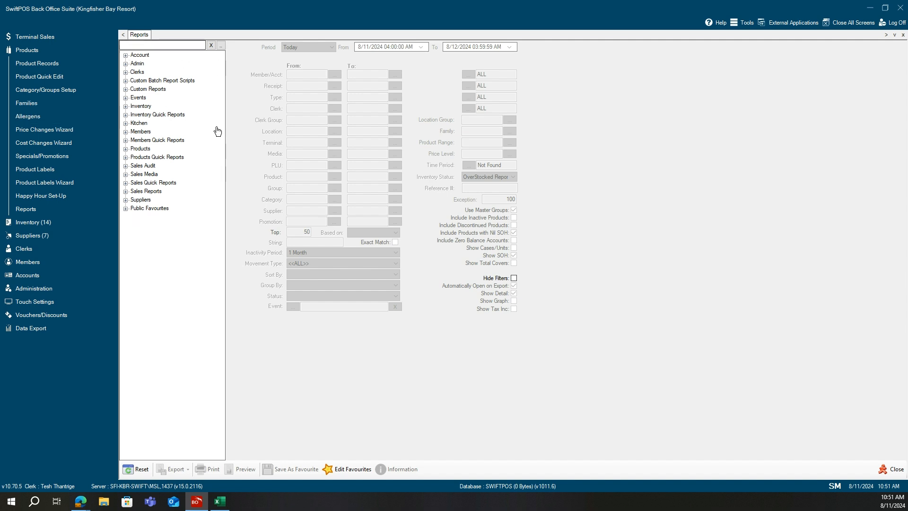
Step: Search the reports for "calculated" and select the Calculated SOH by Location report
click(149, 45)
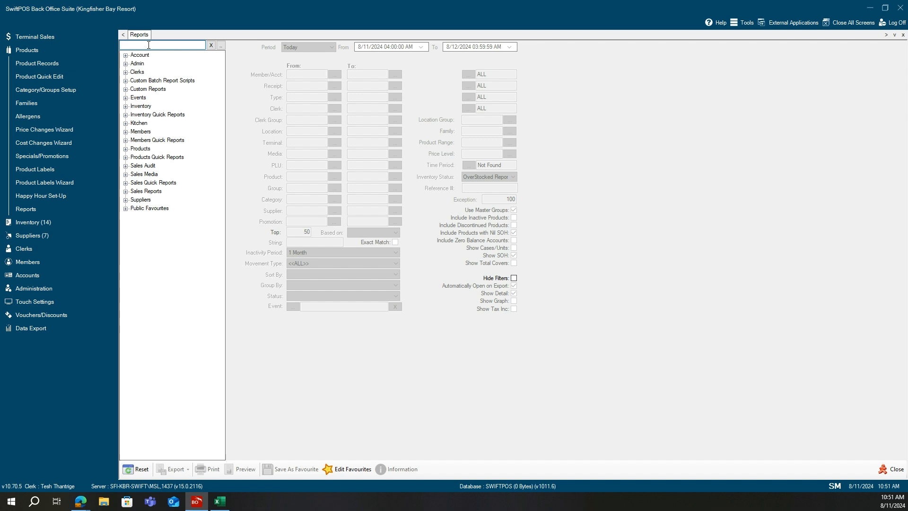
click(125, 107)
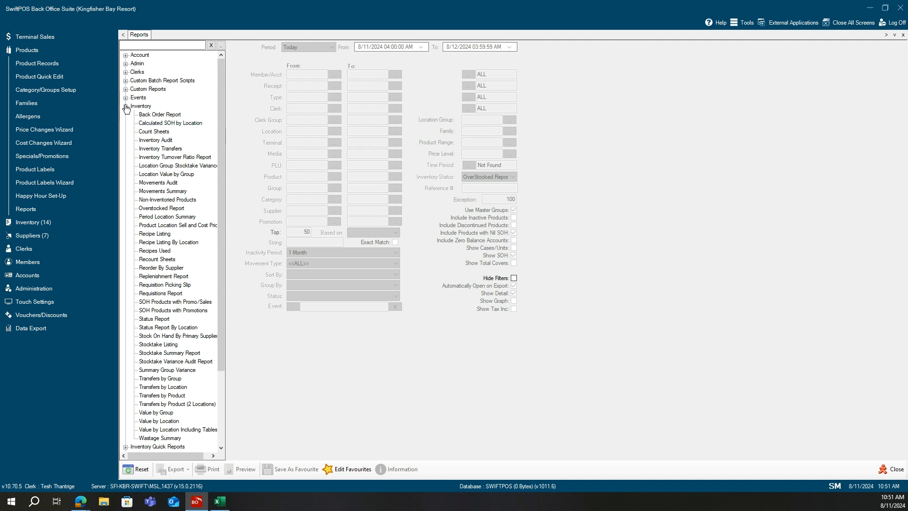
click(126, 107)
click(137, 47)
text(calculated)
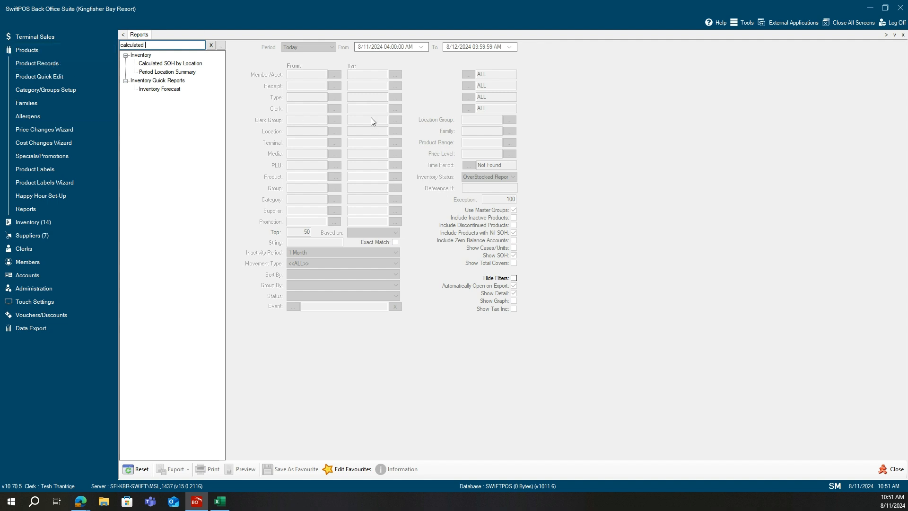
click(193, 65)
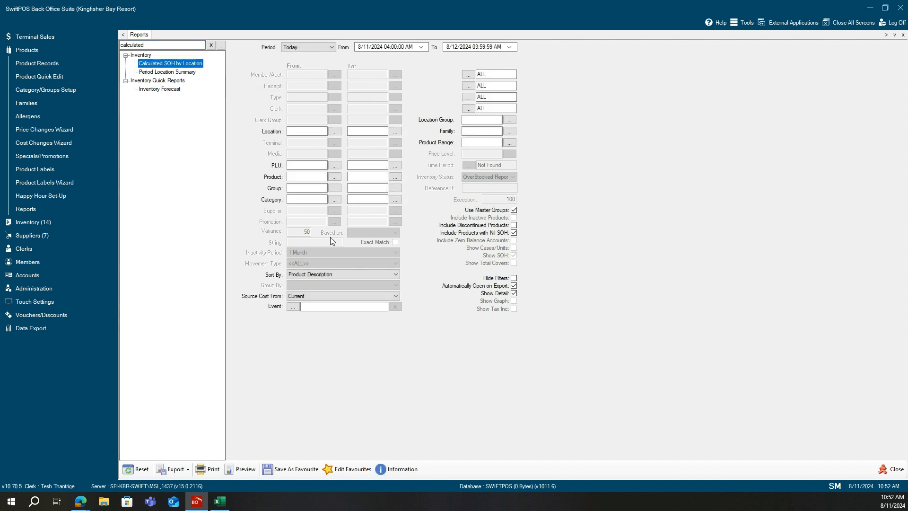
Step: Check the report's predefined period options and the calendar for its start date
click(332, 48)
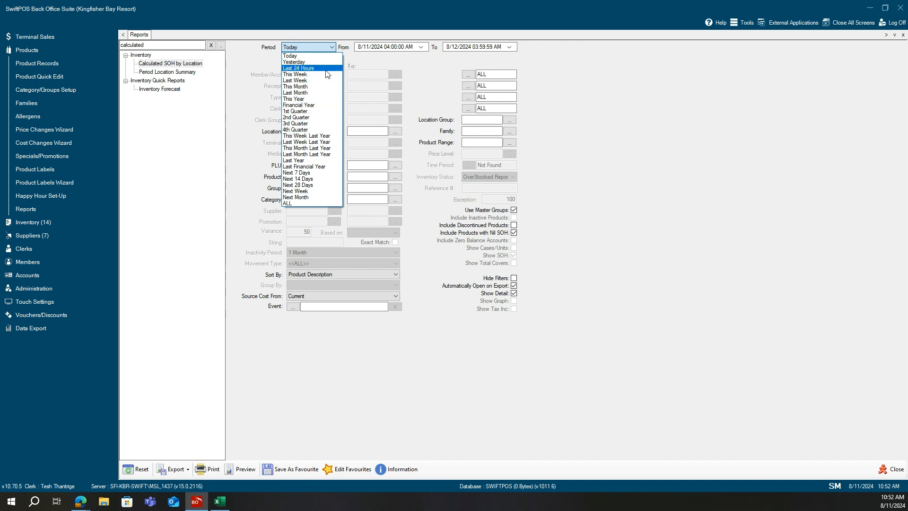
click(420, 48)
click(421, 49)
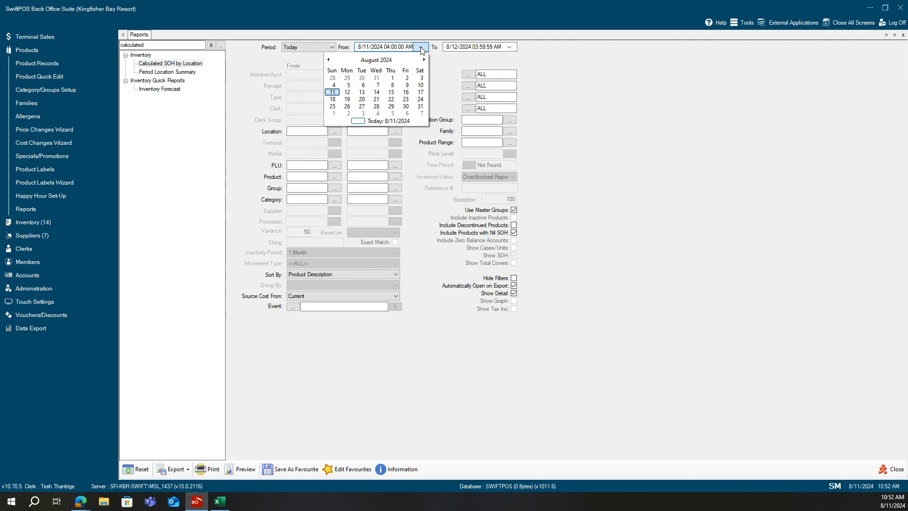
click(421, 48)
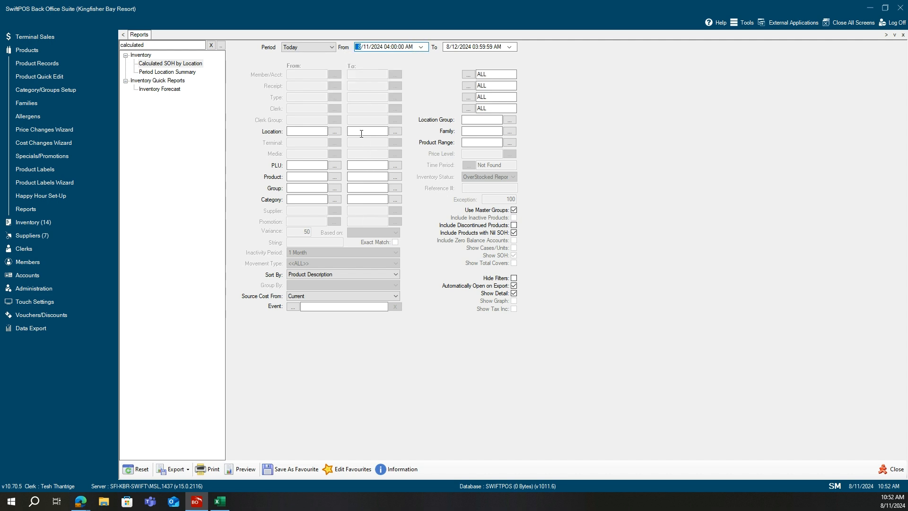
Step: Set the report's starting location to 100 (Sand And Wood) using the location search
click(335, 132)
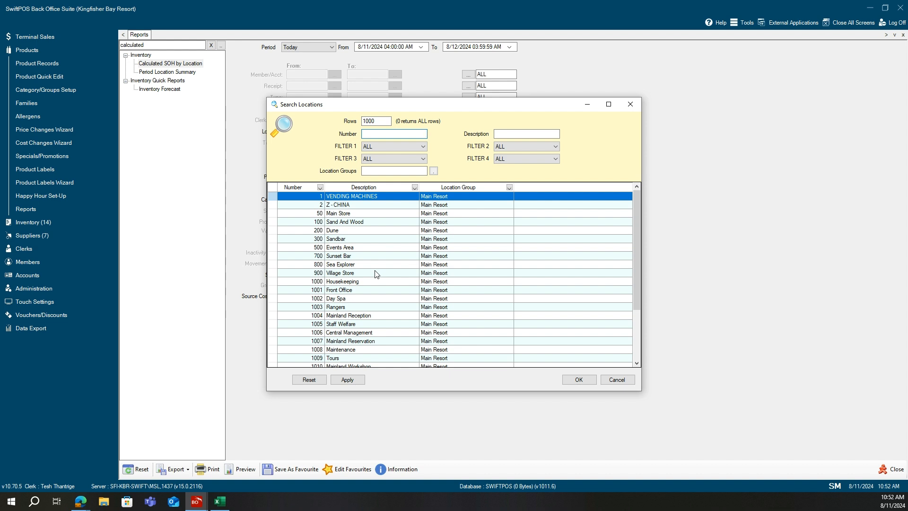
click(349, 222)
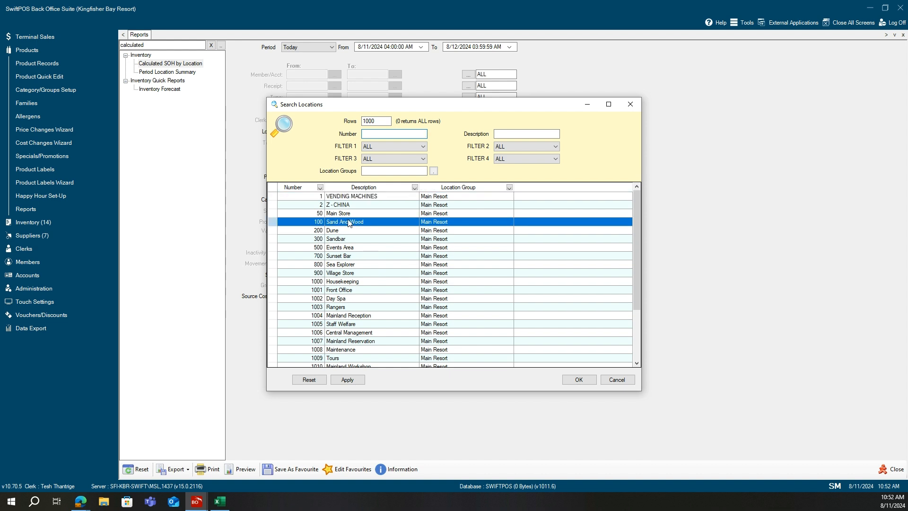
click(579, 380)
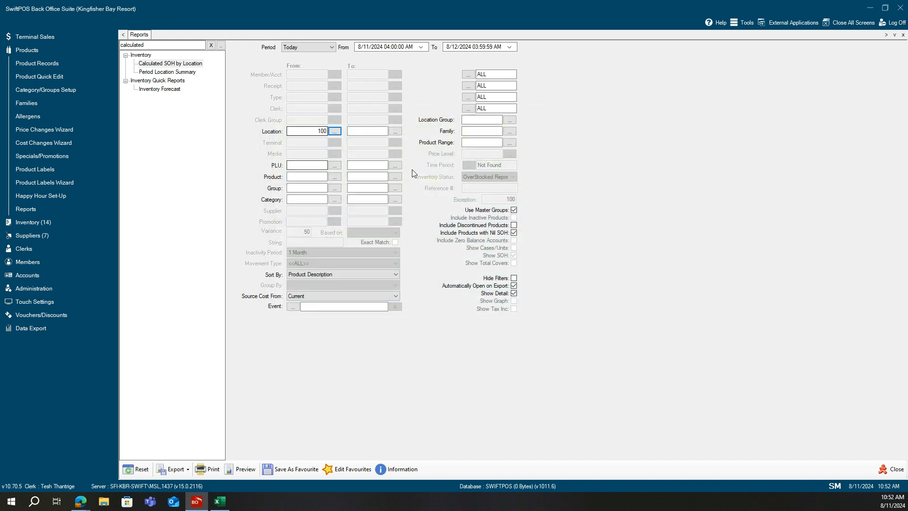
click(335, 131)
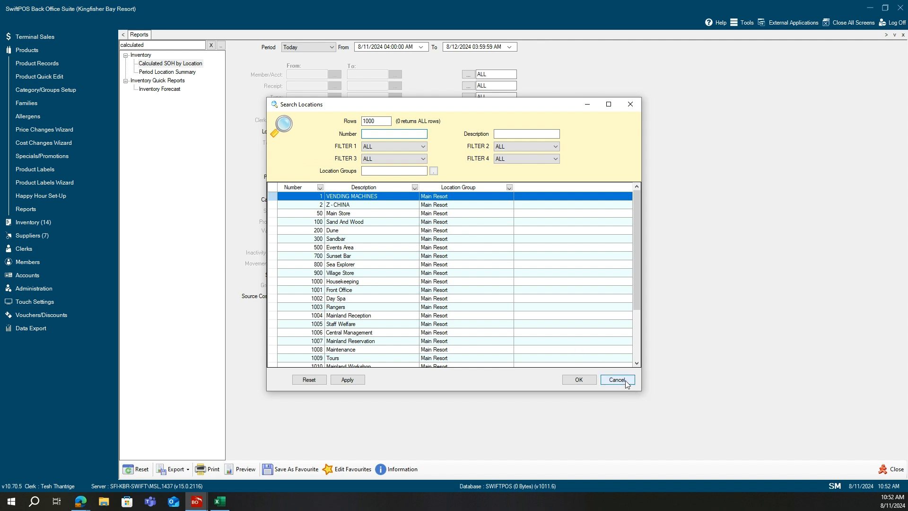
click(617, 380)
click(326, 131)
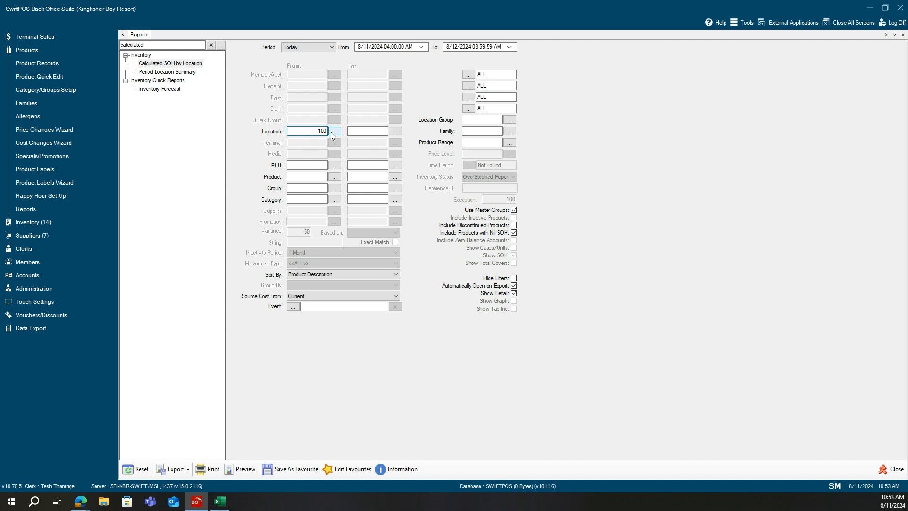
Step: Set the report's ending location to 200 (Dune)
click(399, 133)
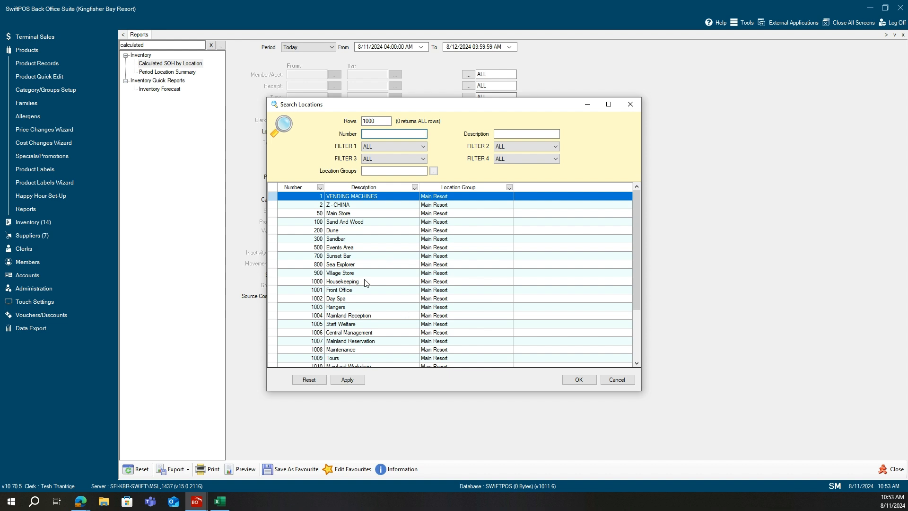
click(621, 381)
click(372, 134)
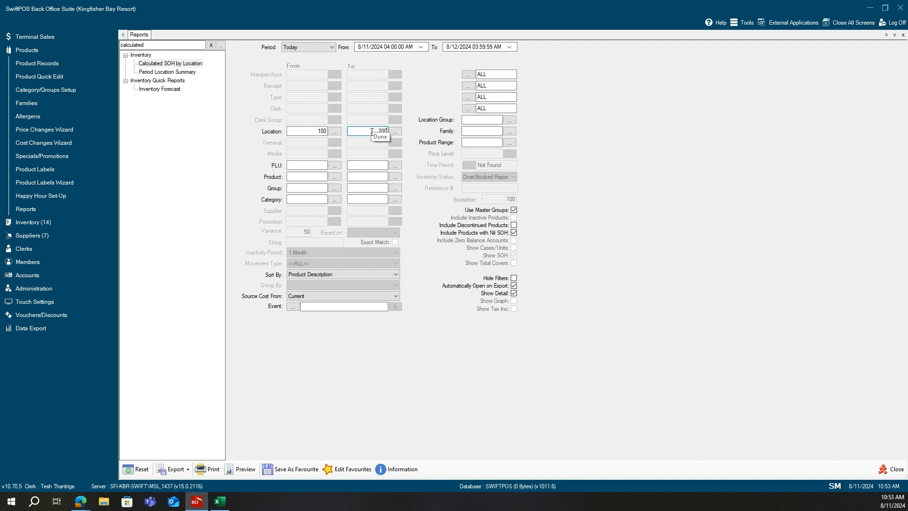
Step: Set the report's ending location to 1 (VENDING MACHINES) using the location search
click(395, 131)
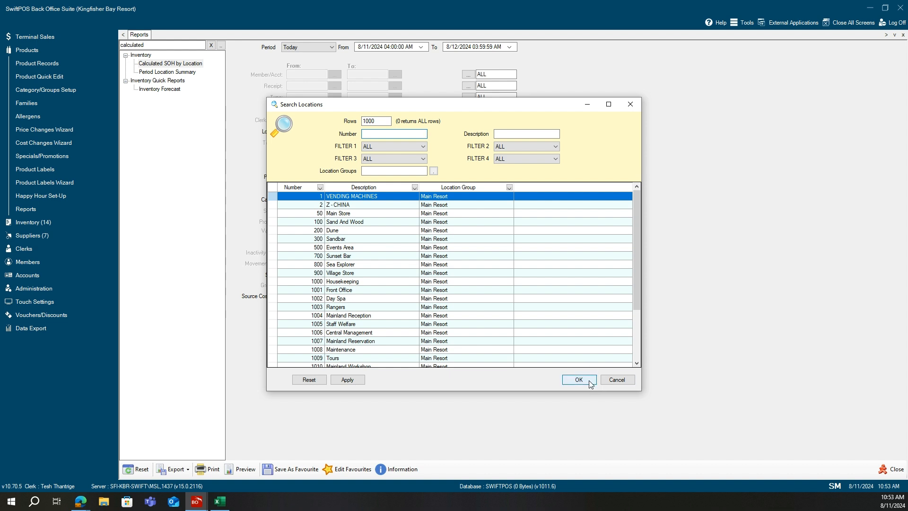
click(579, 380)
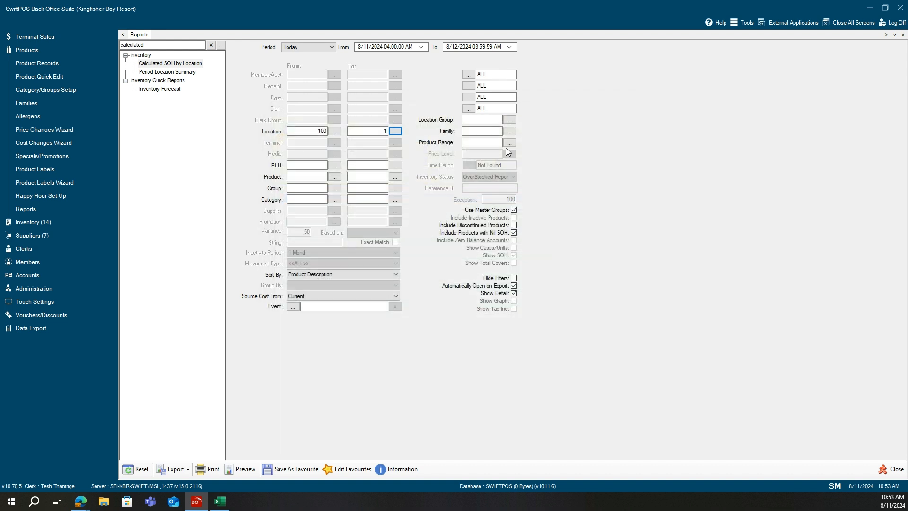
Step: Set the report's location group to 0 (Main Resort) using the location group search
click(509, 120)
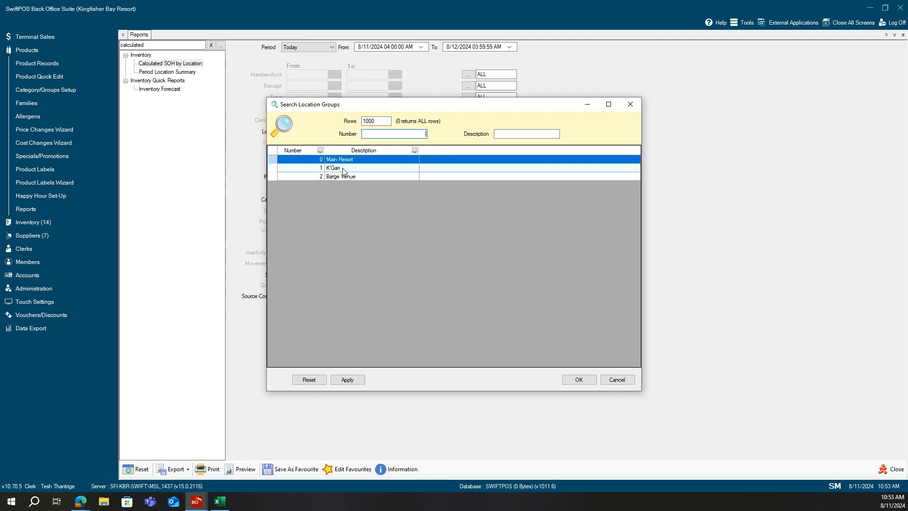
click(364, 162)
click(579, 380)
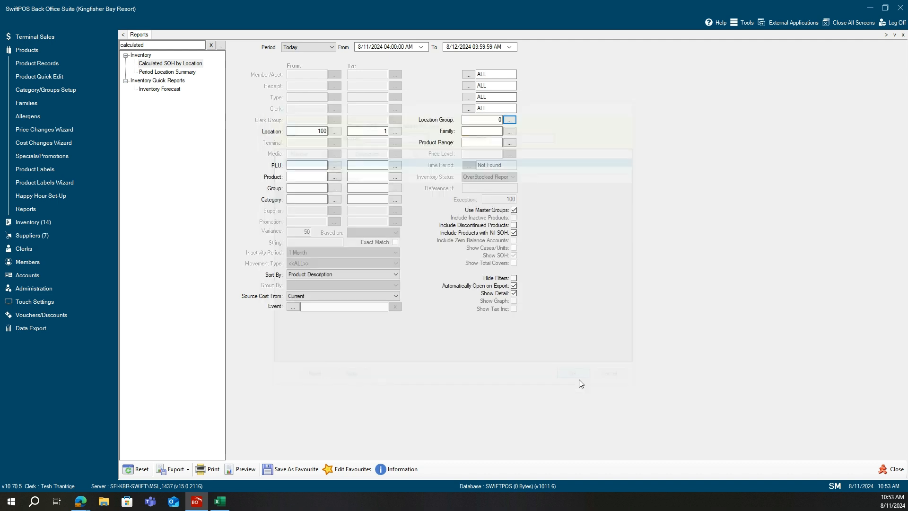
Step: Check the available families and product ranges for the report without selecting any
click(507, 133)
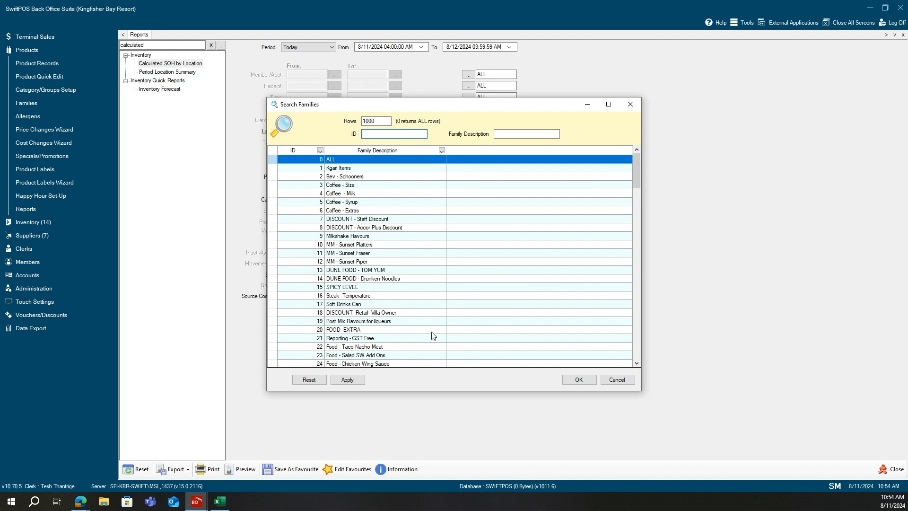
click(618, 380)
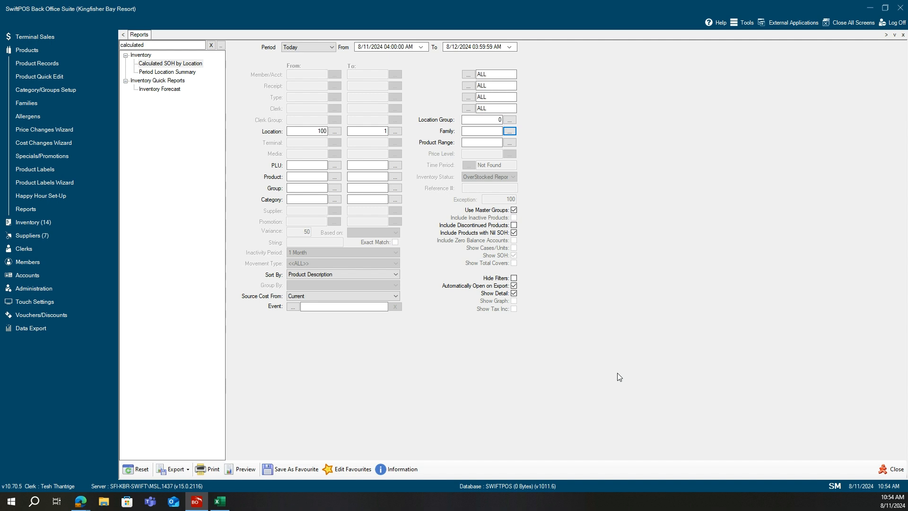
click(509, 142)
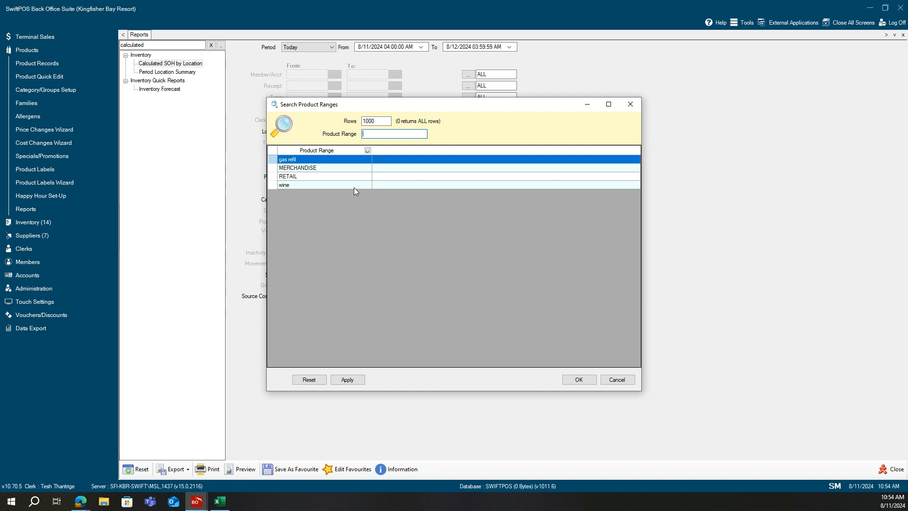
click(618, 381)
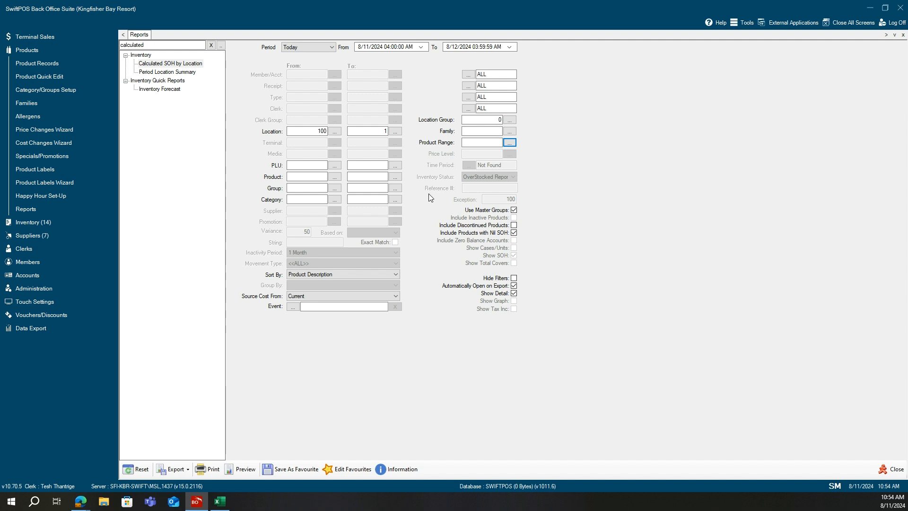
Step: Try the report's options for using master groups and including discontinued products
click(514, 210)
click(514, 226)
click(514, 225)
Step: Set the report's ending location to 100 (Sand And Wood) using the location search
click(397, 132)
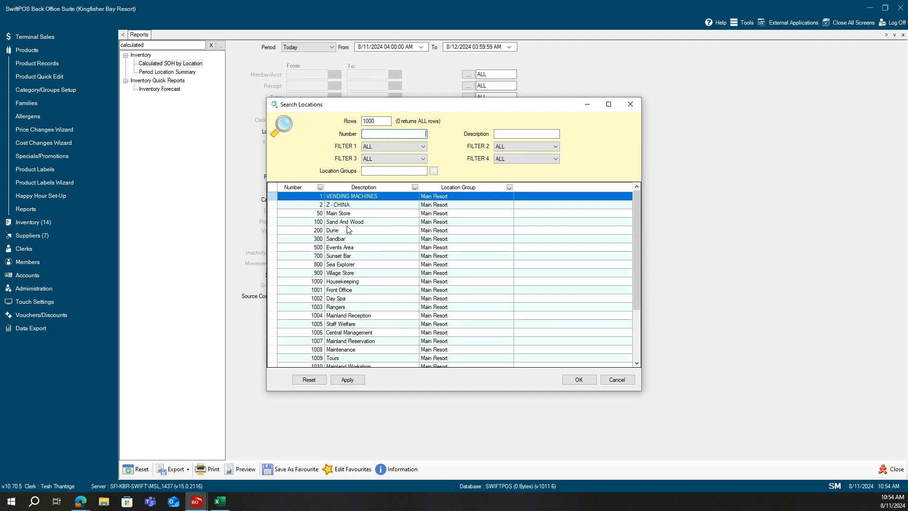
click(346, 223)
click(579, 380)
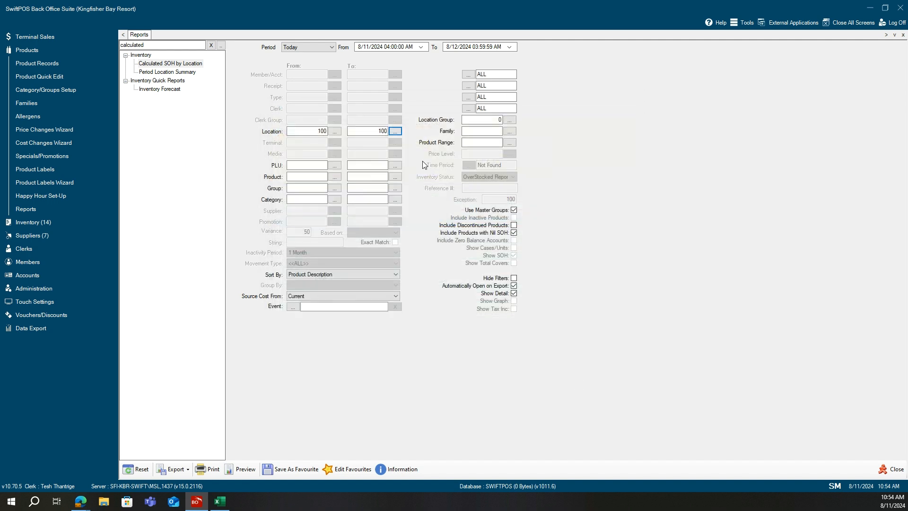
Step: Check the product search for the starting product filter and the report's export options, leaving both unchanged
click(334, 176)
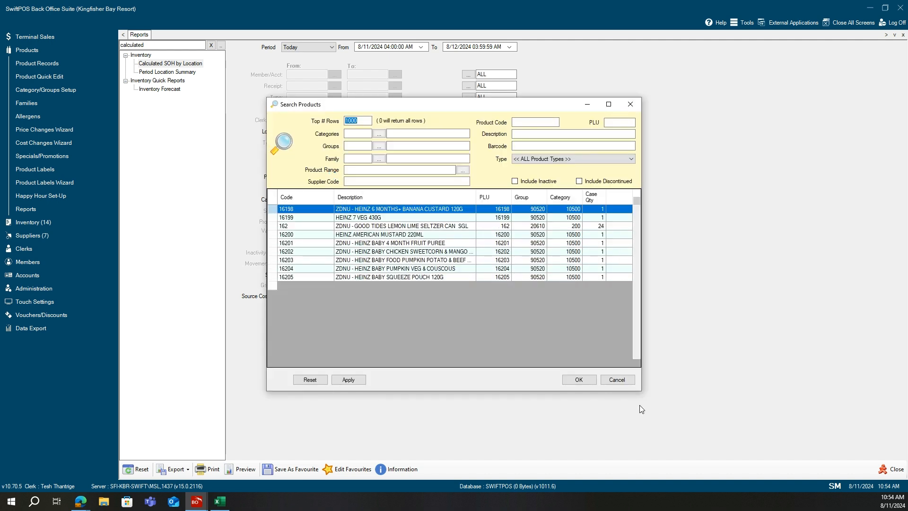
click(614, 380)
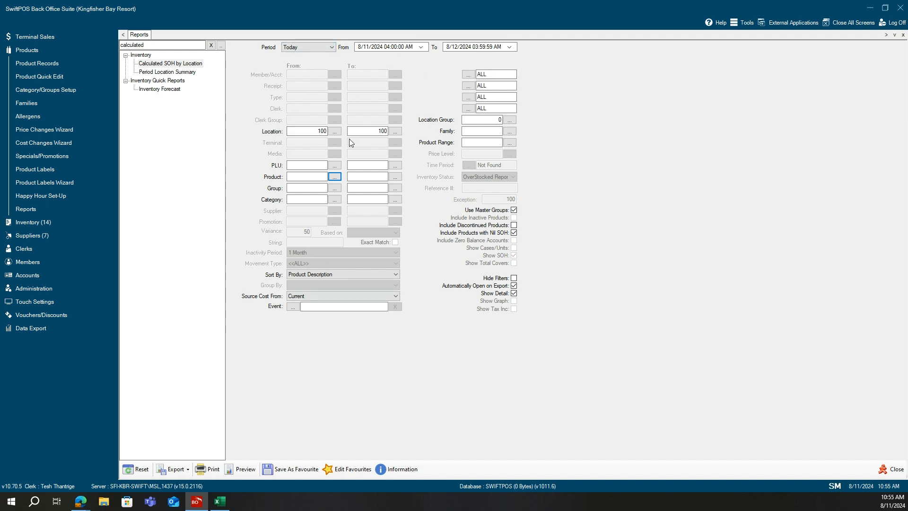
click(183, 469)
click(193, 471)
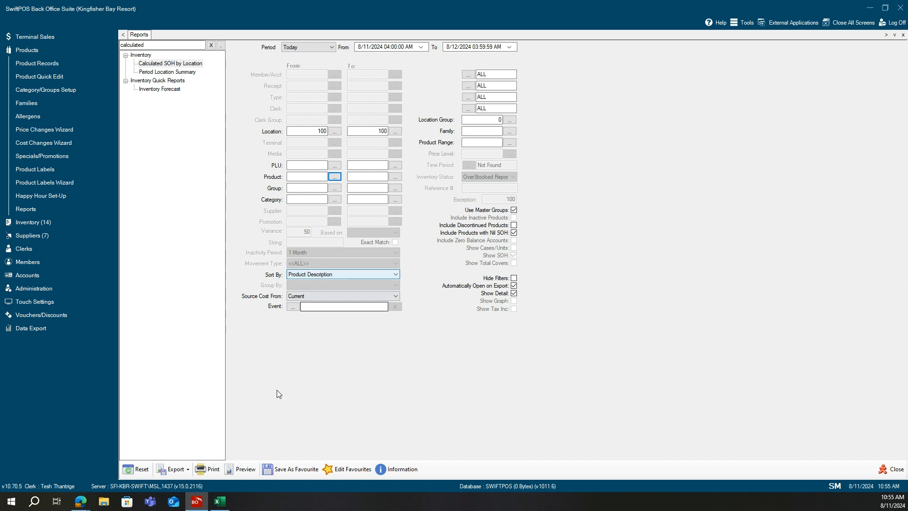
Step: Preview the Calculated SOH by Location report in a maximized window, browse its pages, and put the preview away
click(239, 470)
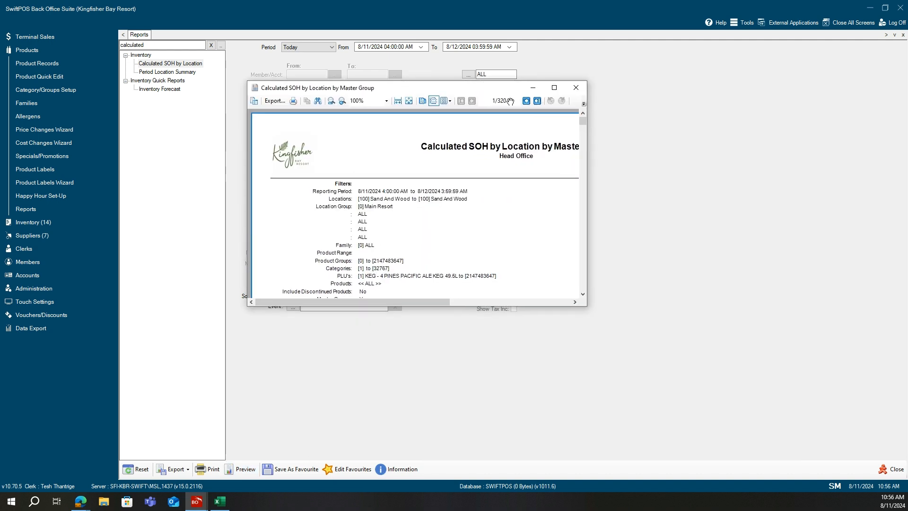
drag(510, 88, 523, 1)
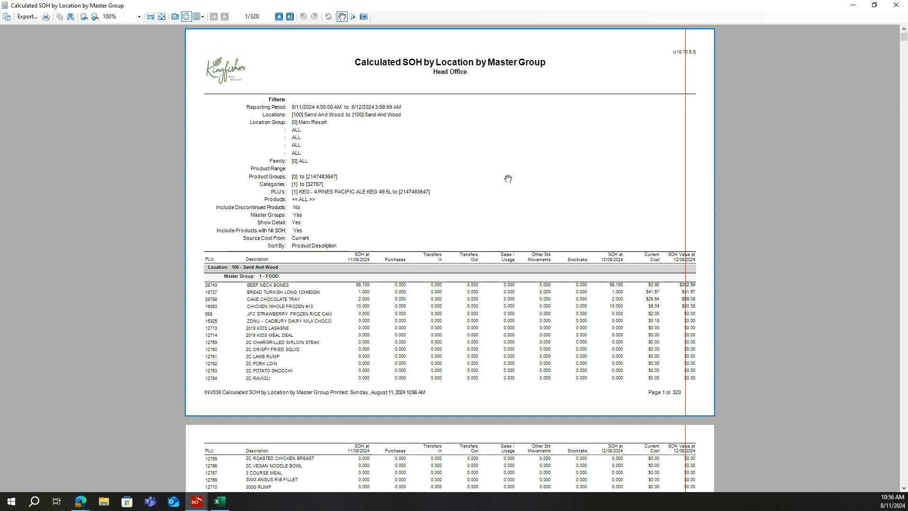
scroll(508, 179, down, 12)
scroll(513, 195, down, 20)
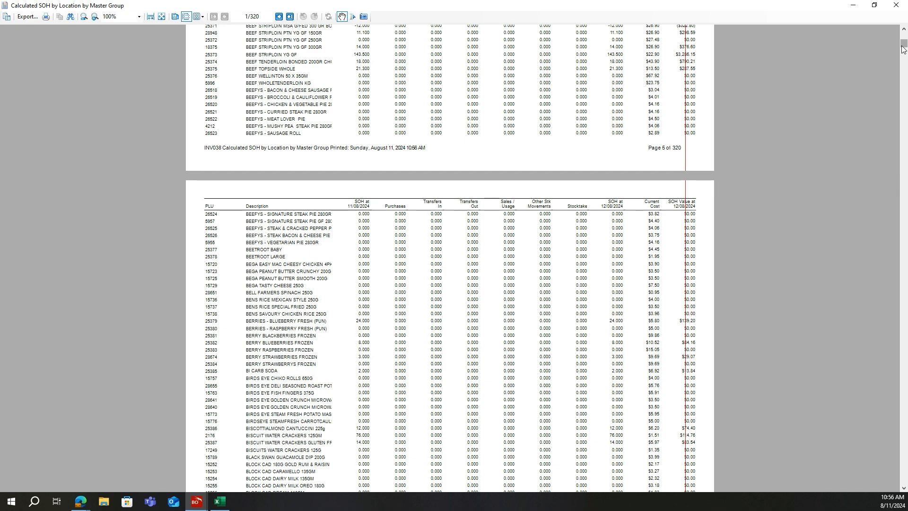
scroll(900, 73, down, 5)
scroll(896, 137, up, 15)
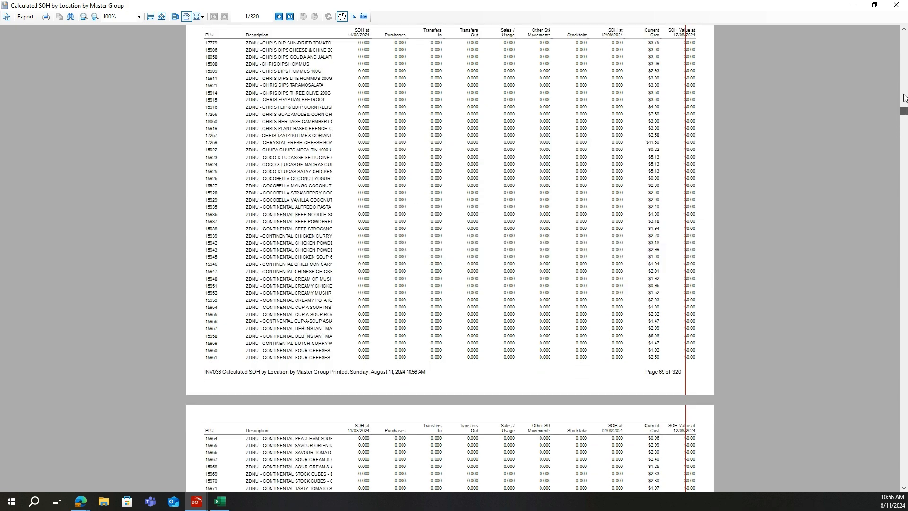
scroll(901, 37, up, 10)
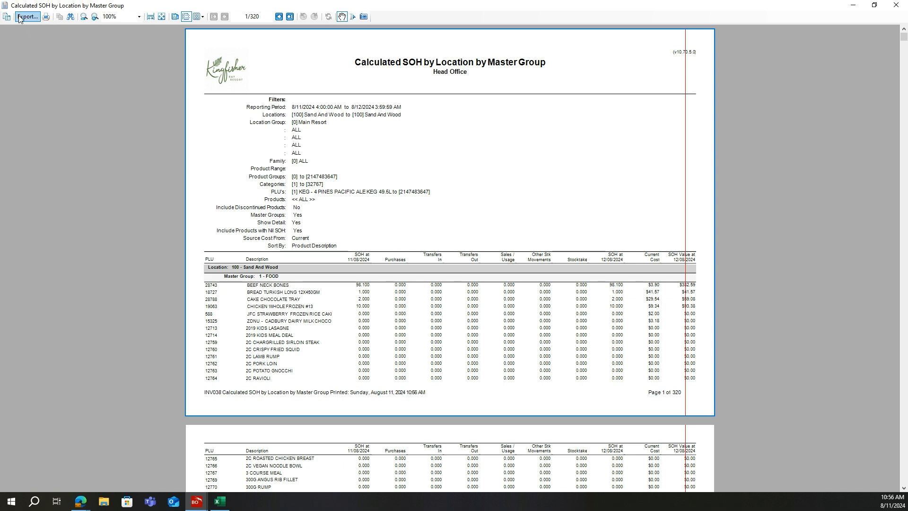
click(857, 8)
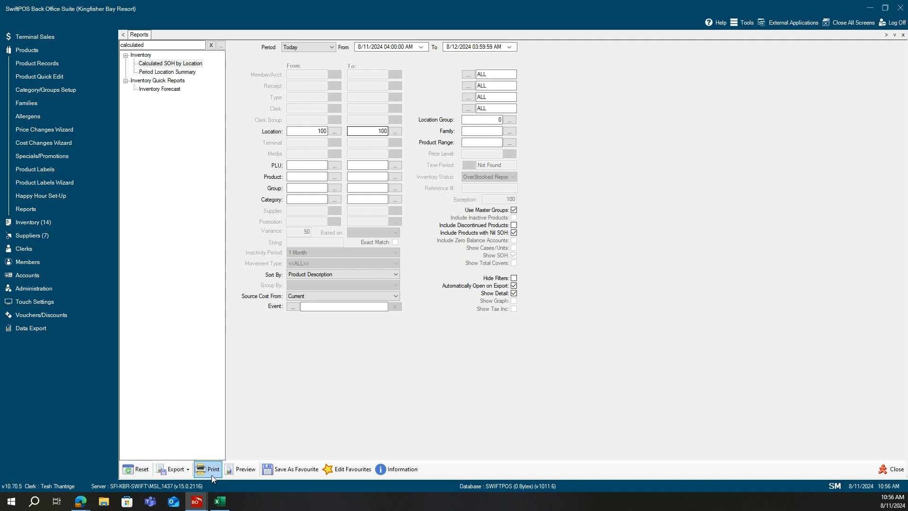
Step: Check the file formats offered for exporting the report without exporting it
click(174, 472)
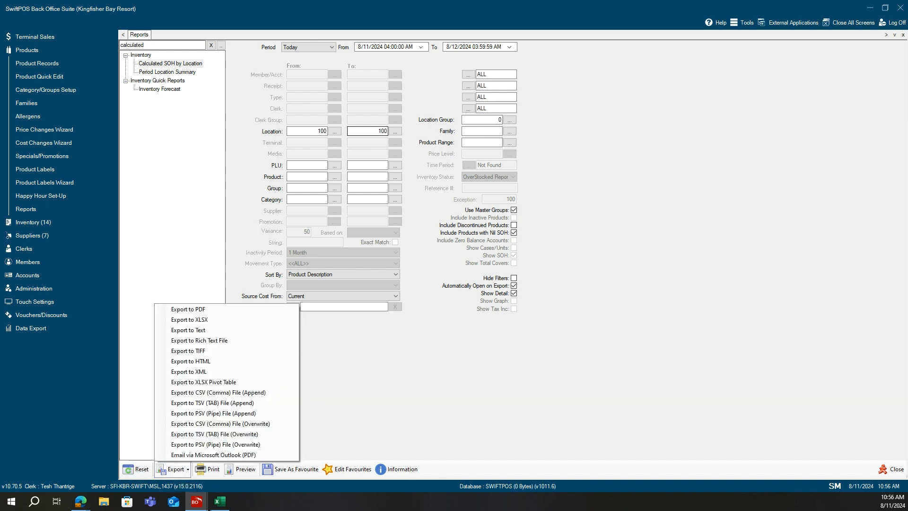
click(319, 404)
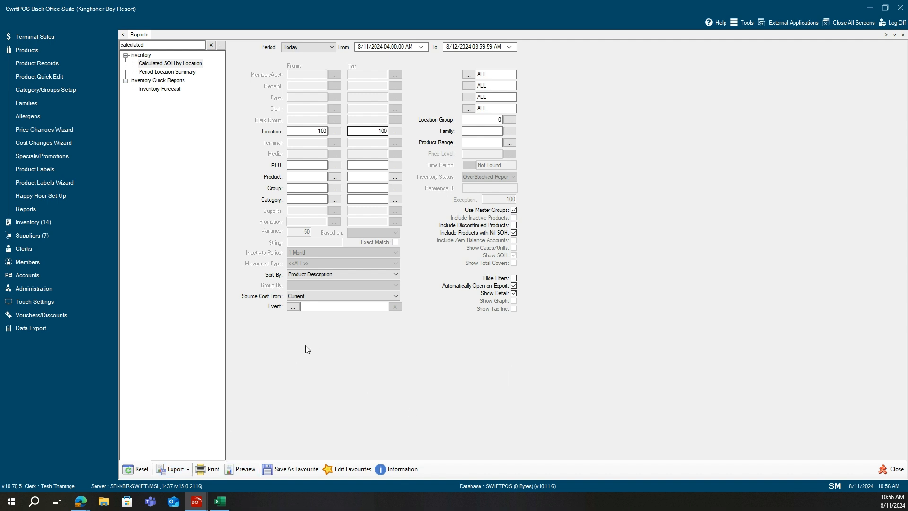
Step: Switch to the APPAREL Calculated SOH by Location workbook in Excel, examine its rows and stock columns, and minimize it
click(226, 506)
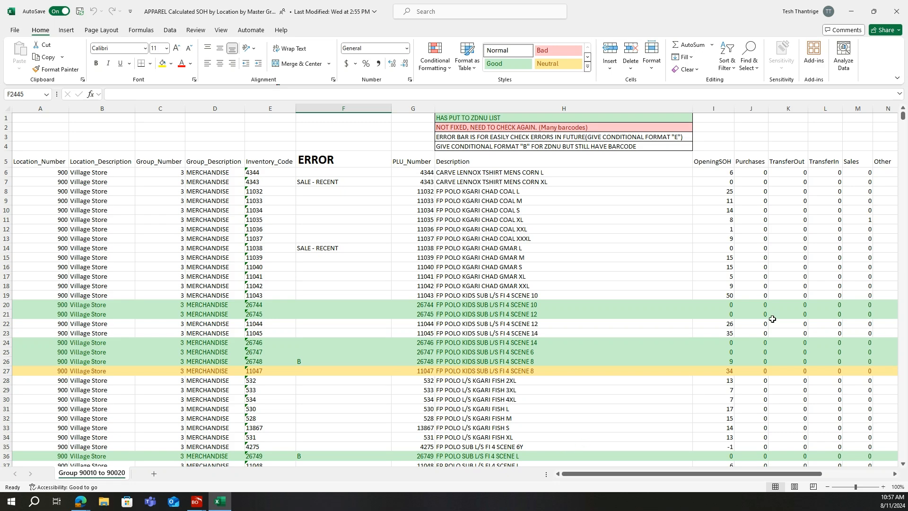
drag(903, 116, 887, 468)
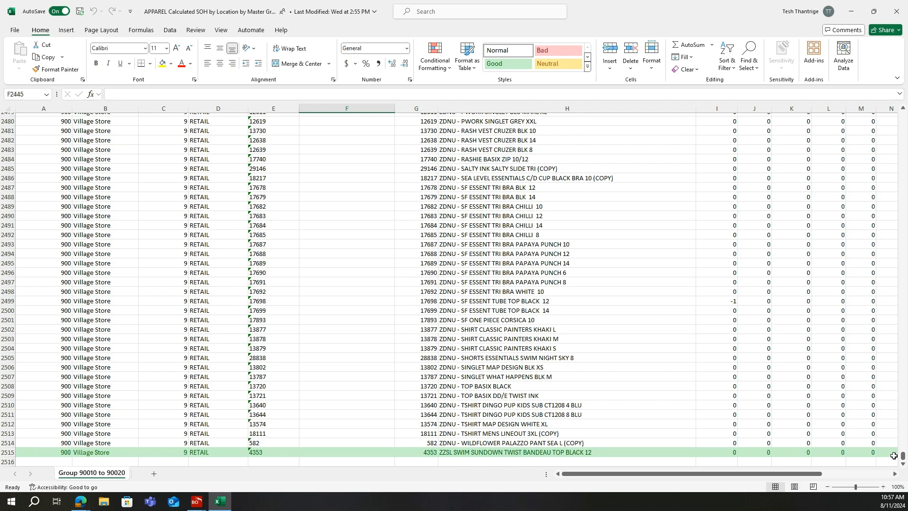
drag(904, 457, 891, 97)
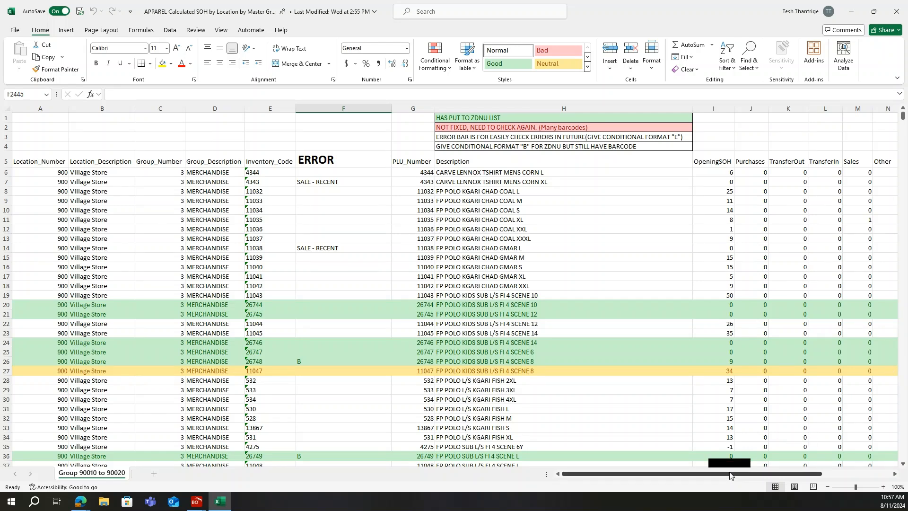
drag(732, 474, 804, 475)
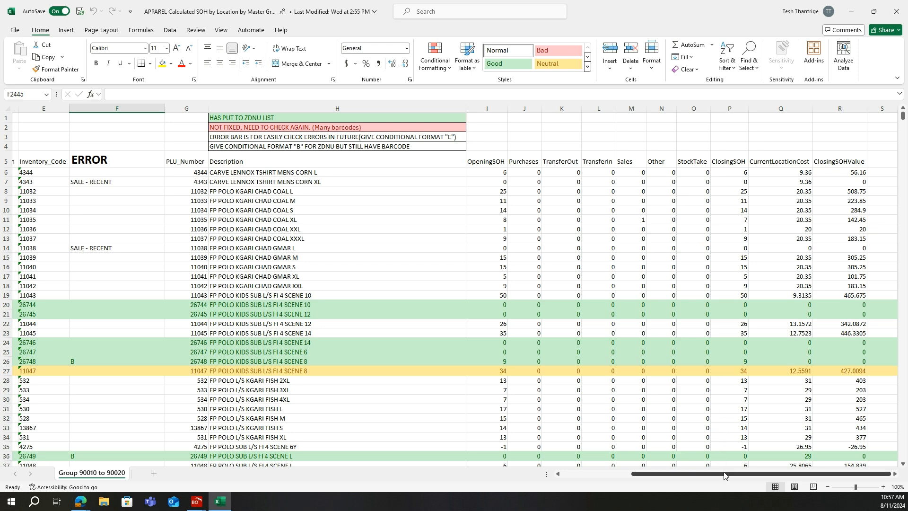
drag(725, 475, 656, 475)
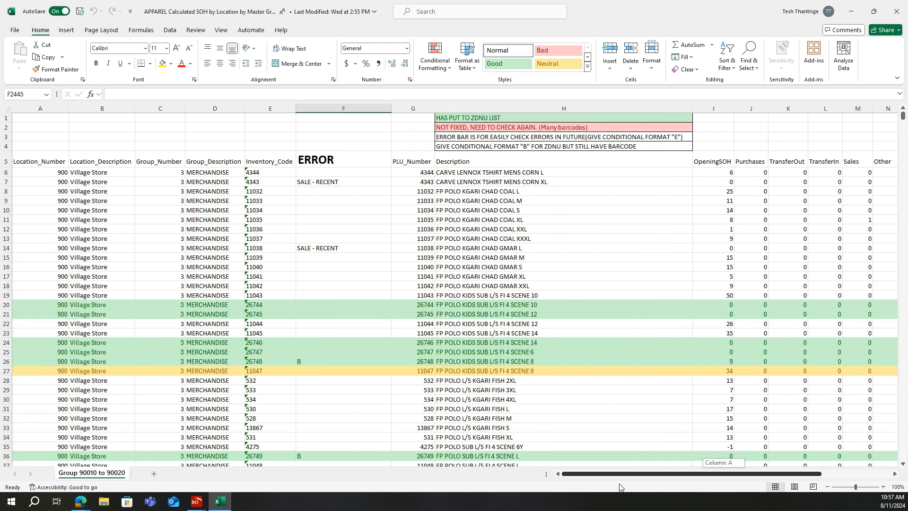
click(852, 8)
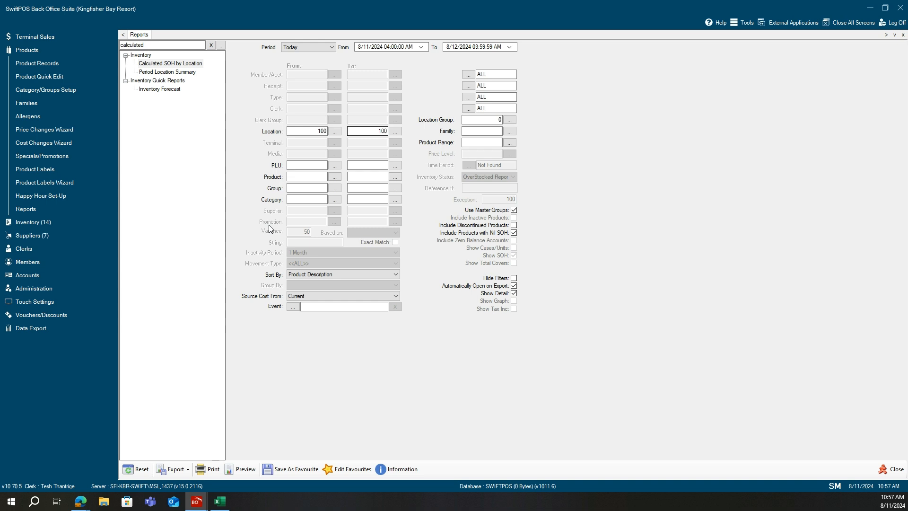
Step: Clear the report search to list all categories and look through the Admin reports
click(186, 45)
key(BackSpace)
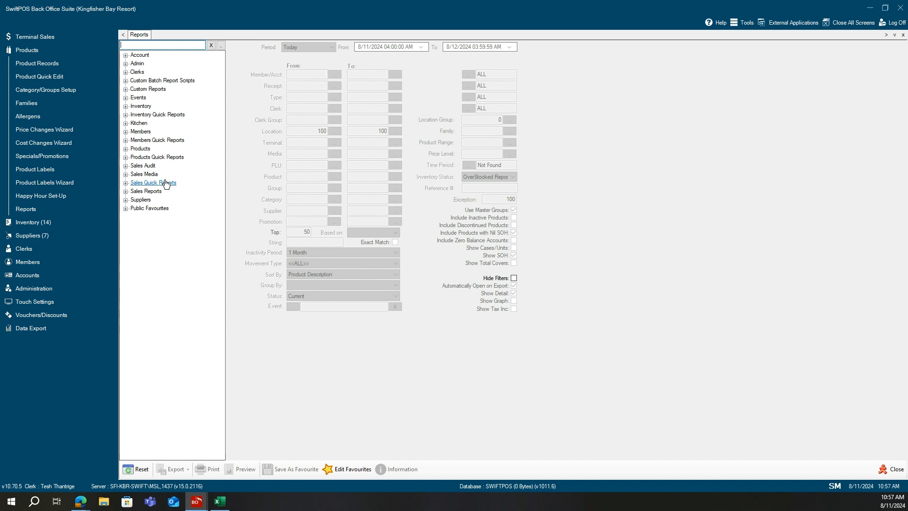
click(125, 64)
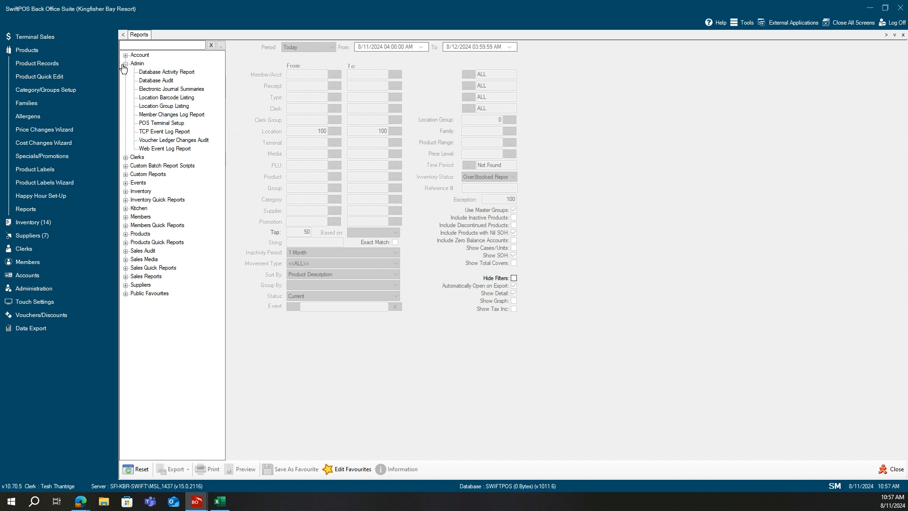
click(125, 65)
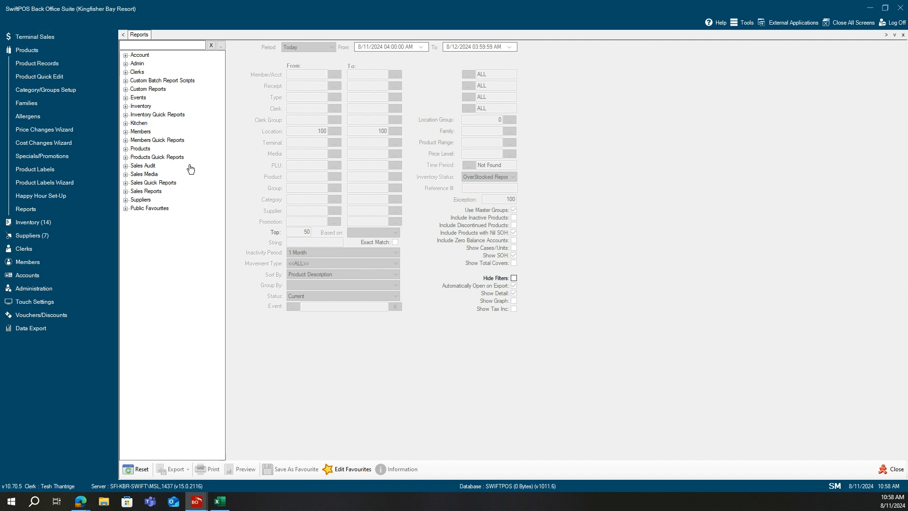
Step: Open the Cancelled Sales Audit report from the Sales Audit category, view its preview maximized, and close the preview
click(125, 166)
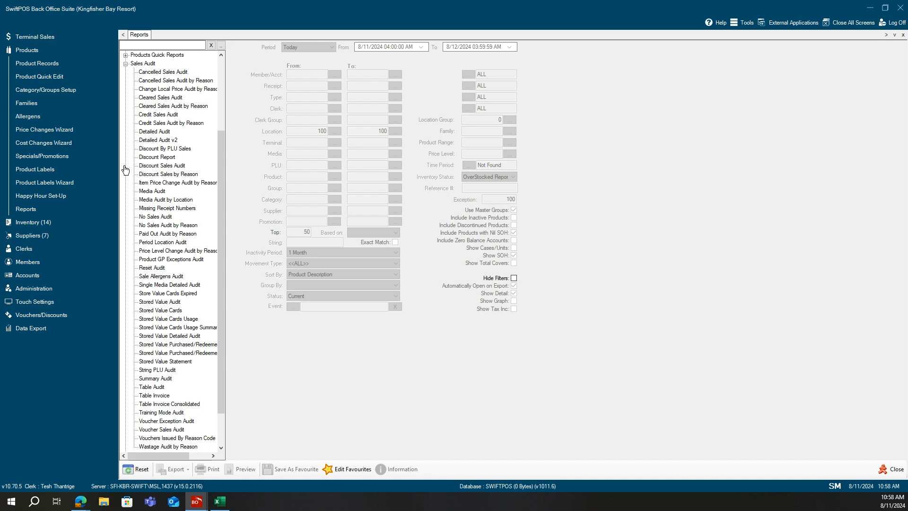
click(174, 75)
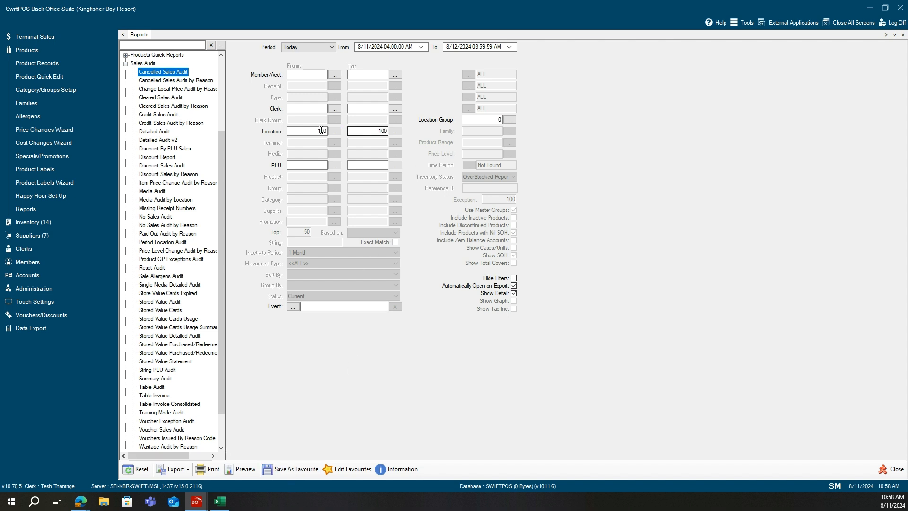
click(237, 469)
click(243, 466)
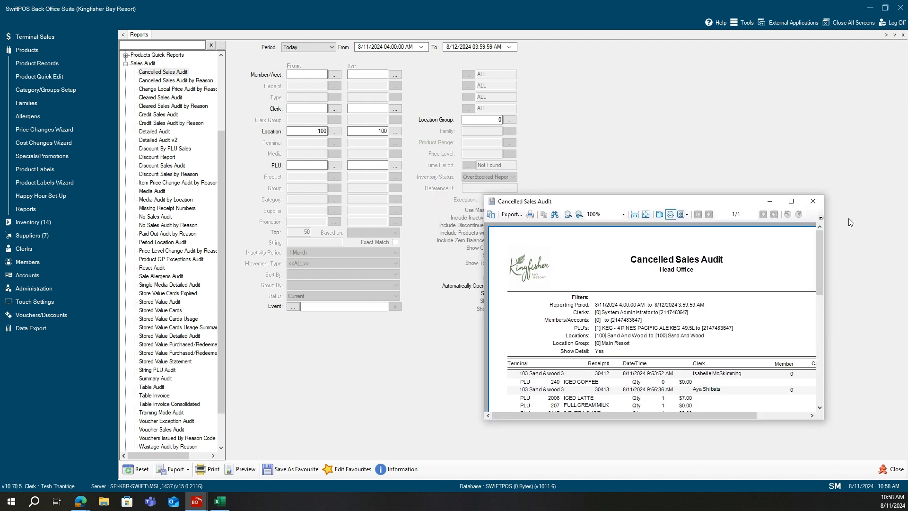
drag(728, 206, 700, 0)
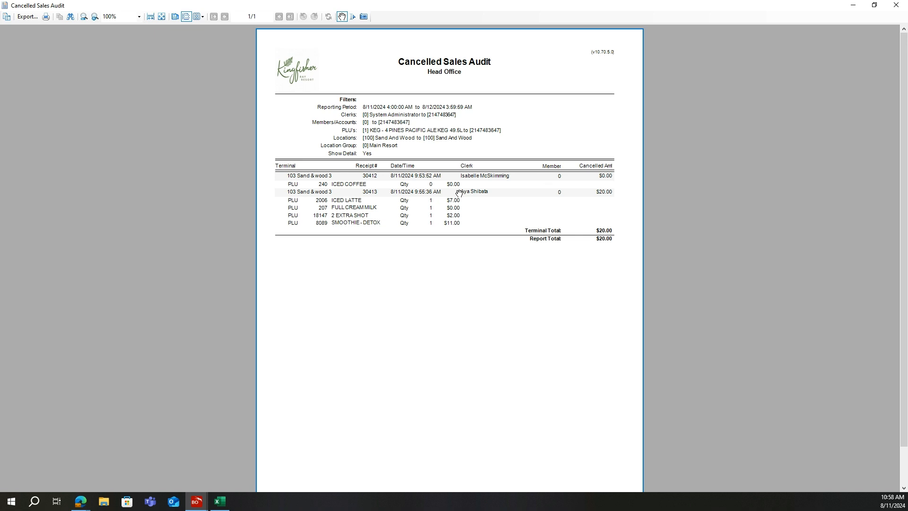
click(905, 6)
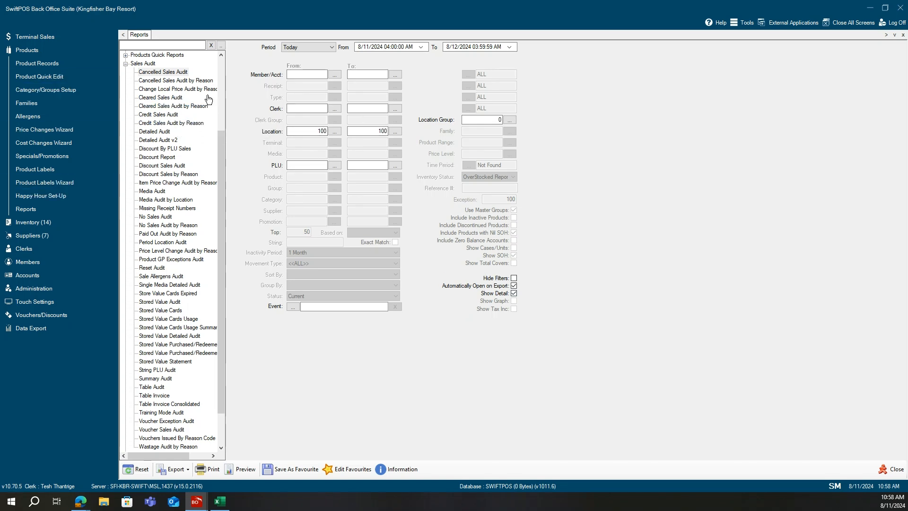
Step: Check the entries of the Terminal Sales section, return to Products, and collapse the Sales Audit report category
click(52, 38)
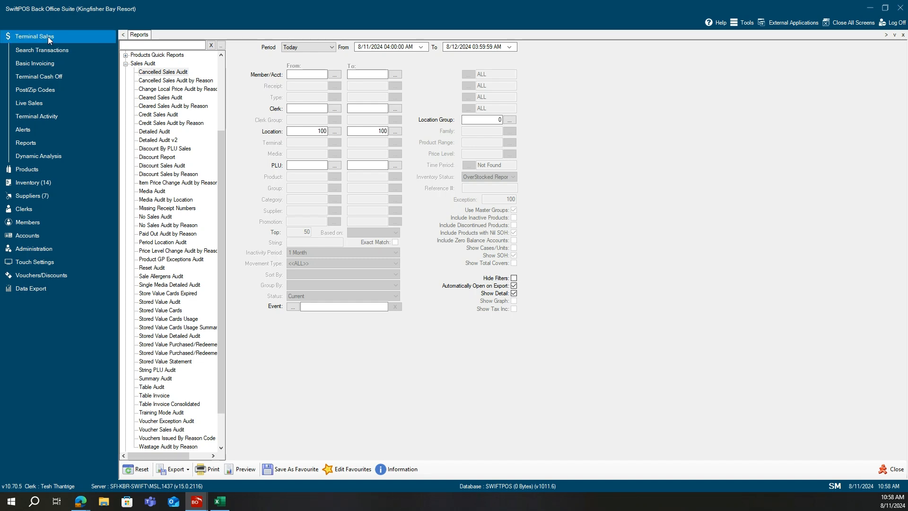
click(36, 169)
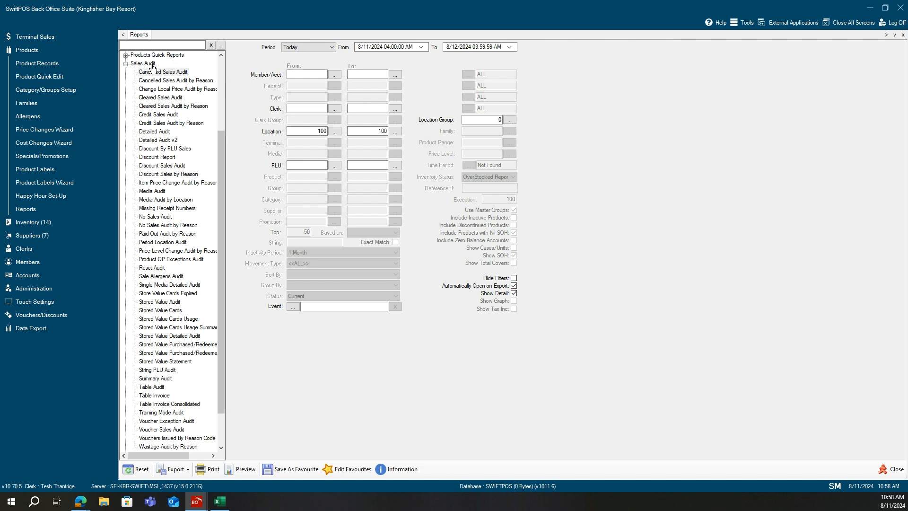
click(125, 64)
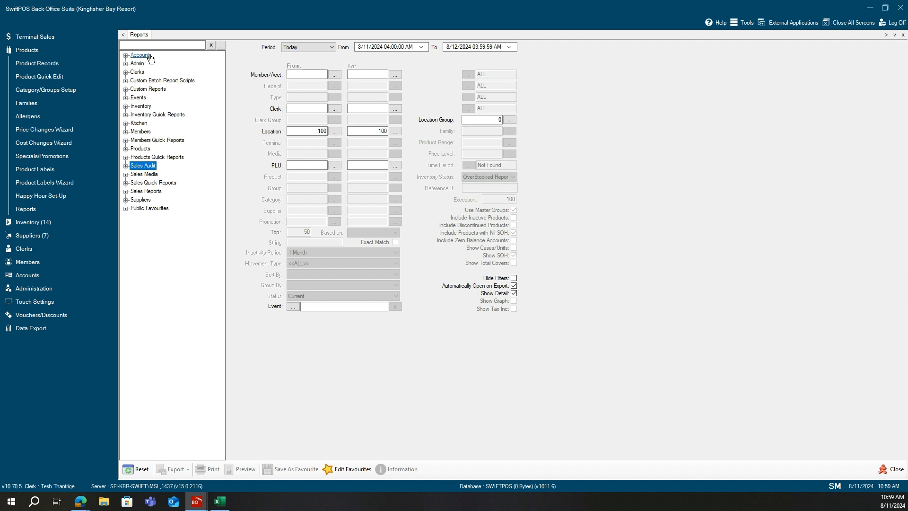